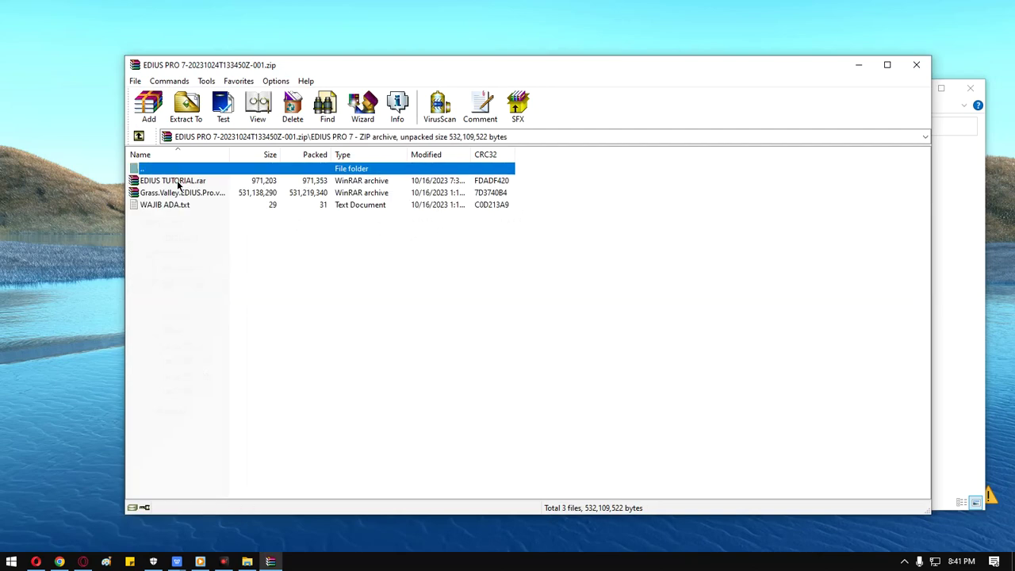
# Extract the EDIUS PRO archive here and open the new EDIUS PRO 7 folder.
pyautogui.click(916, 64)
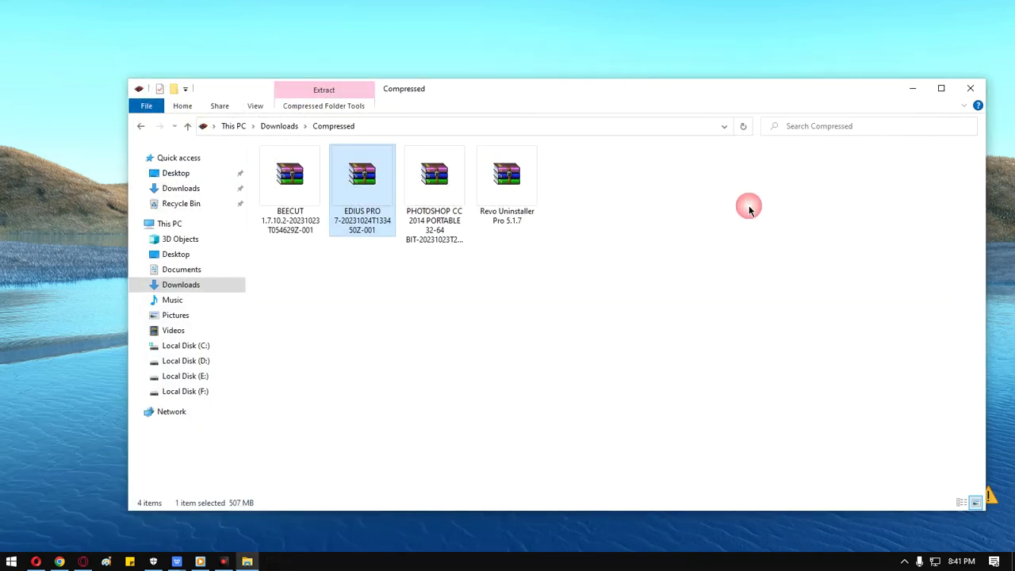
pyautogui.rightClick(359, 200)
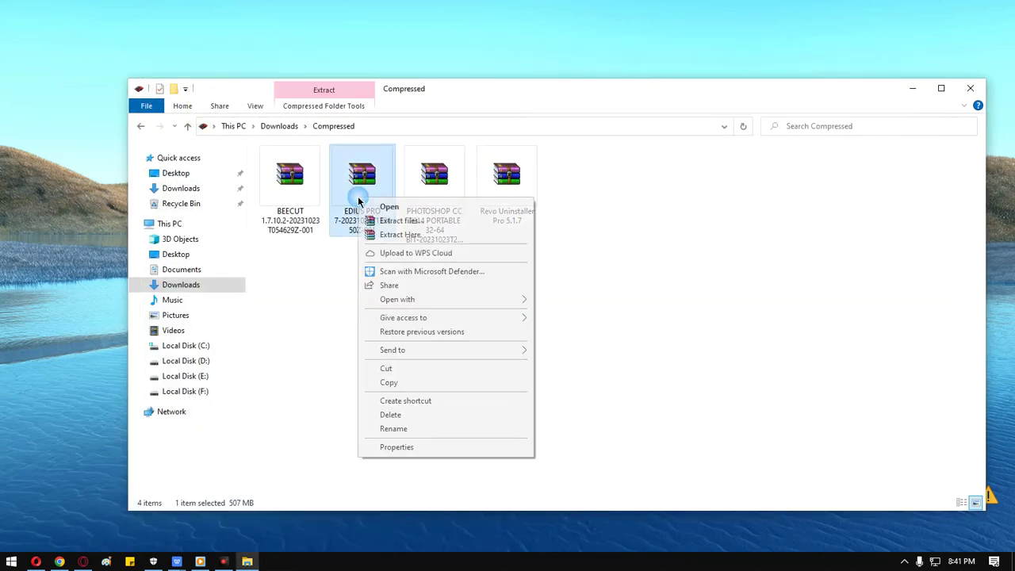
pyautogui.click(399, 234)
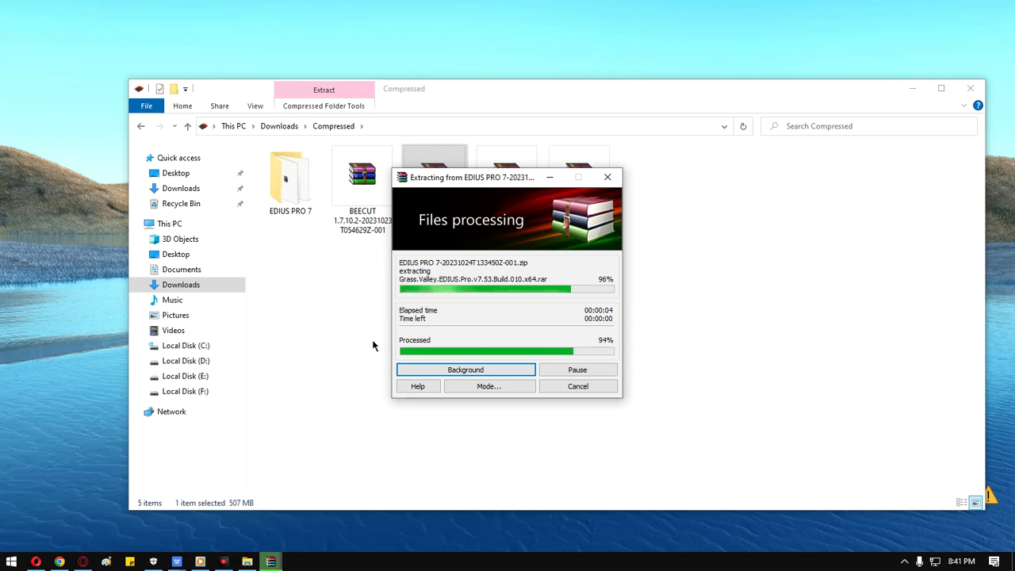
pyautogui.doubleClick(290, 192)
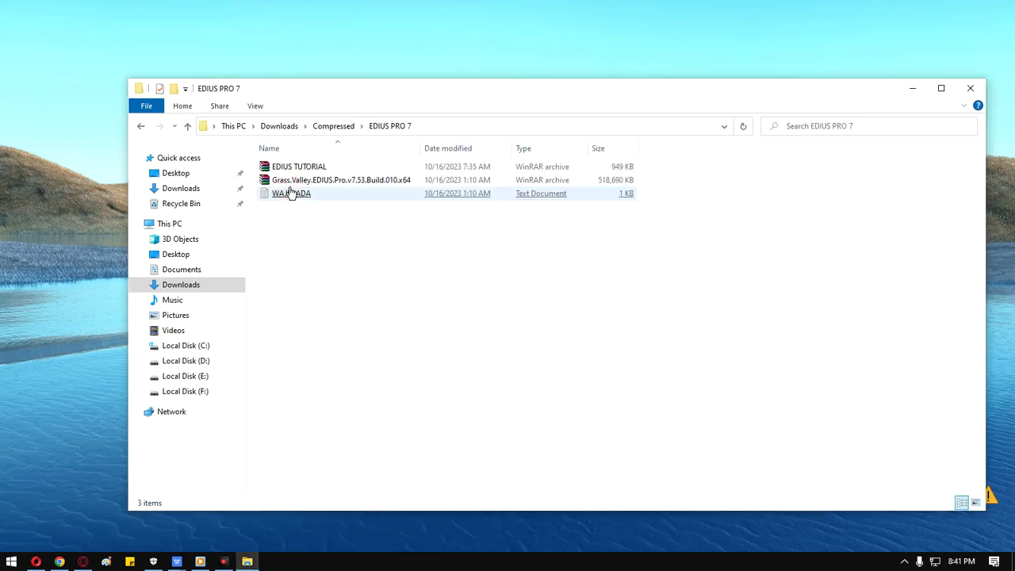
pyautogui.click(353, 183)
pyautogui.doubleClick(354, 182)
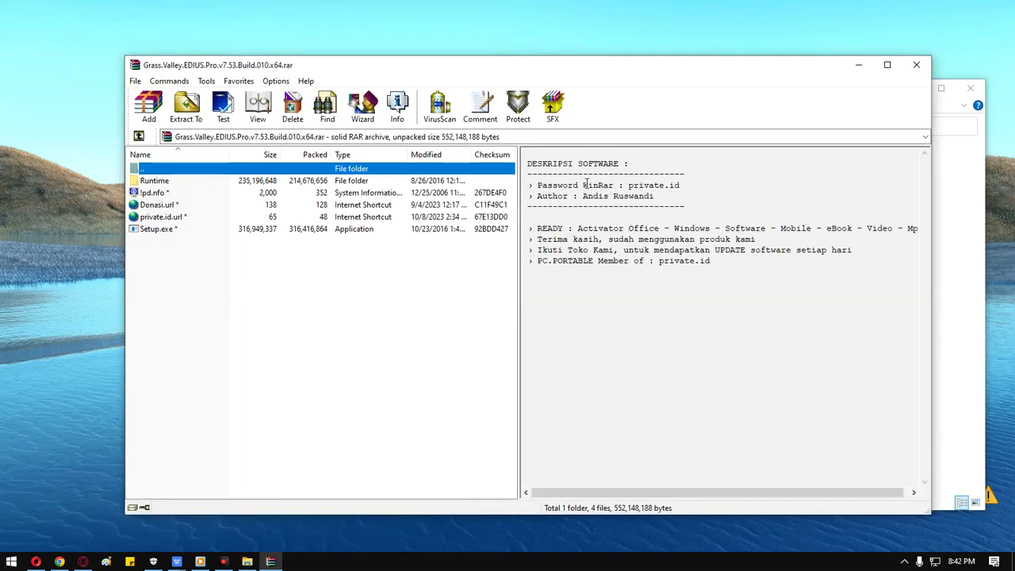
pyautogui.moveTo(628, 186); pyautogui.dragTo(682, 187)
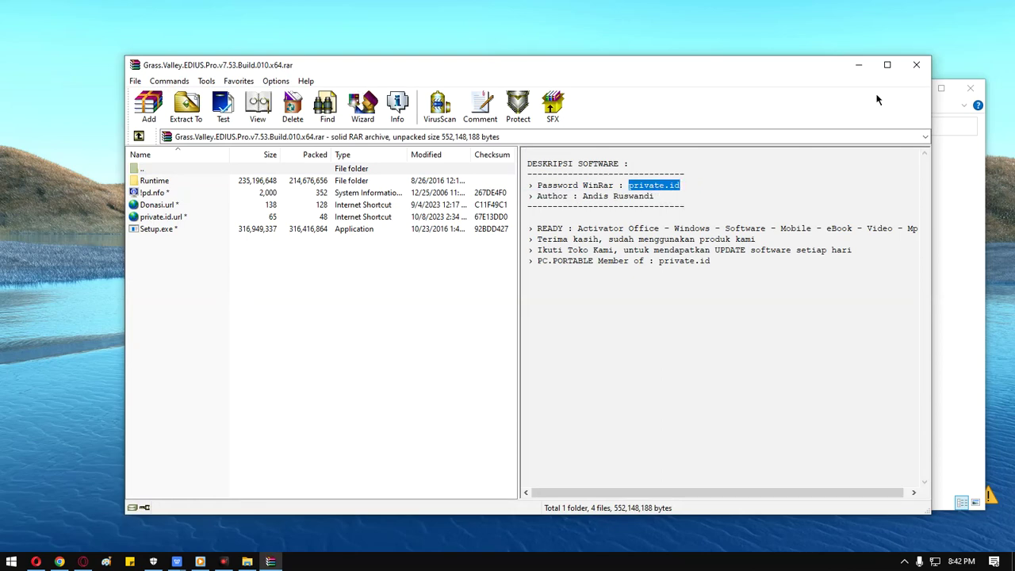
pyautogui.click(917, 65)
pyautogui.click(374, 259)
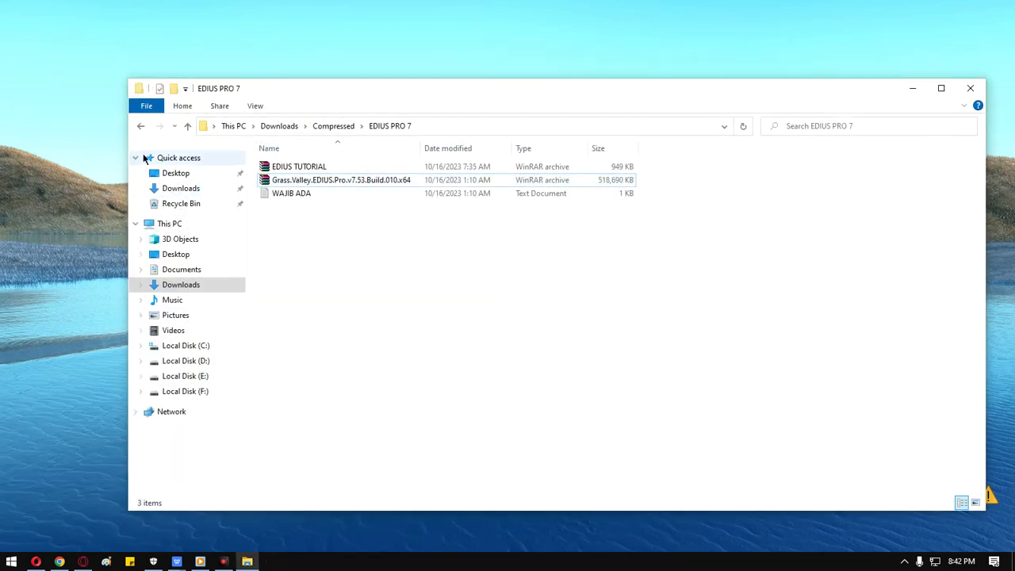
# Extract the Grass Valley EDIUS archive into the folder, entering the archive password.
pyautogui.rightClick(332, 185)
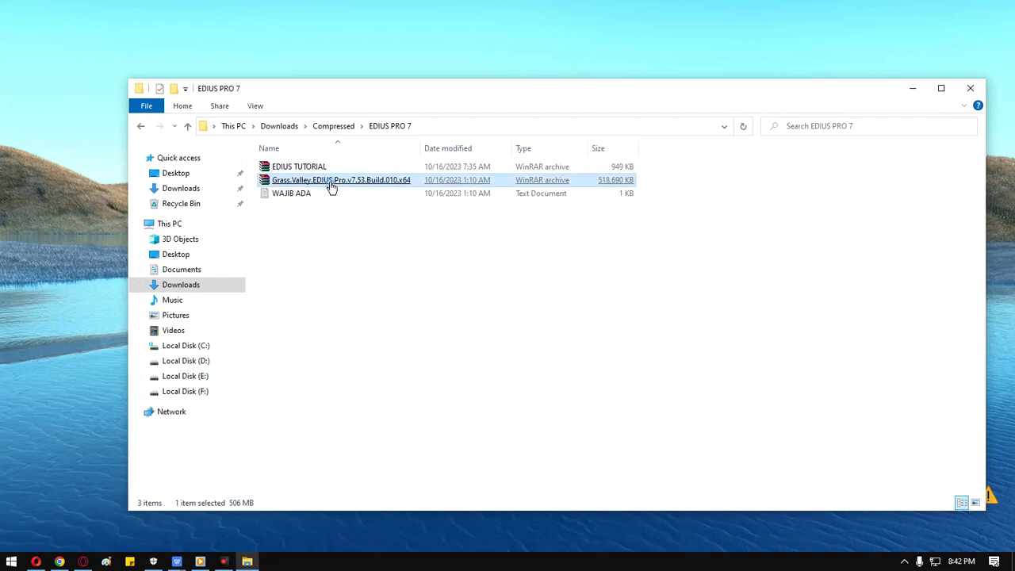
pyautogui.click(363, 220)
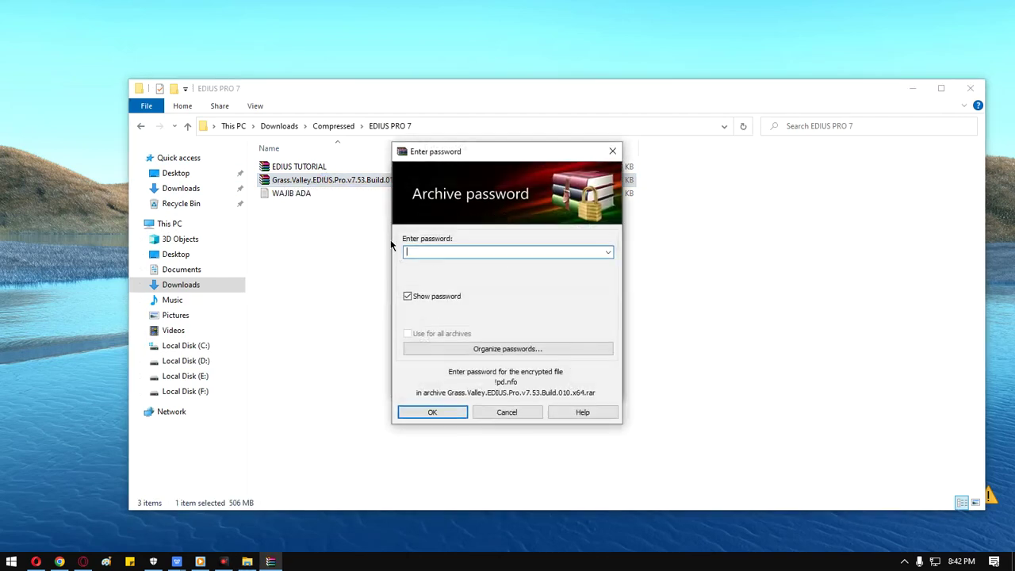
pyautogui.click(431, 416)
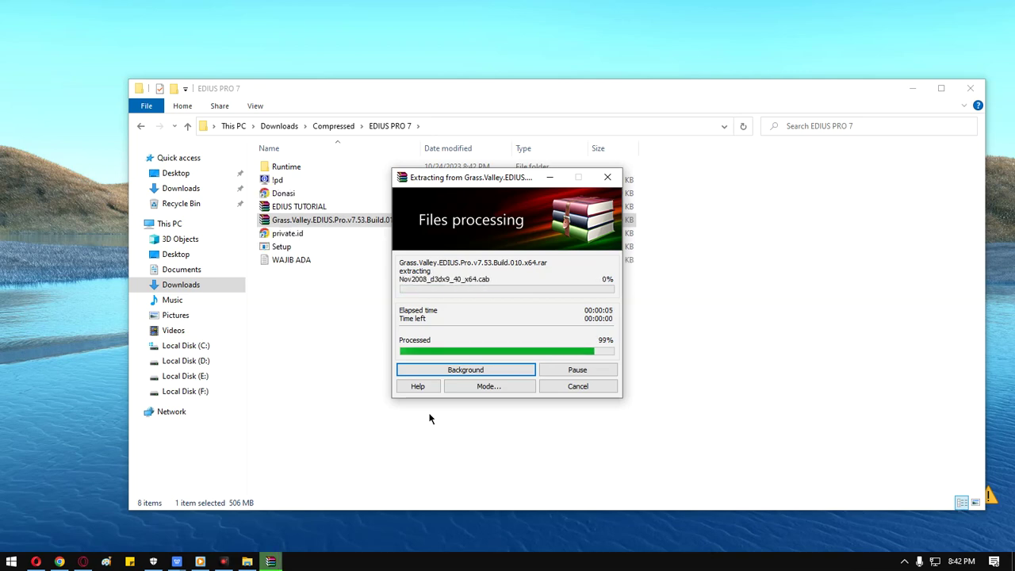
pyautogui.click(430, 374)
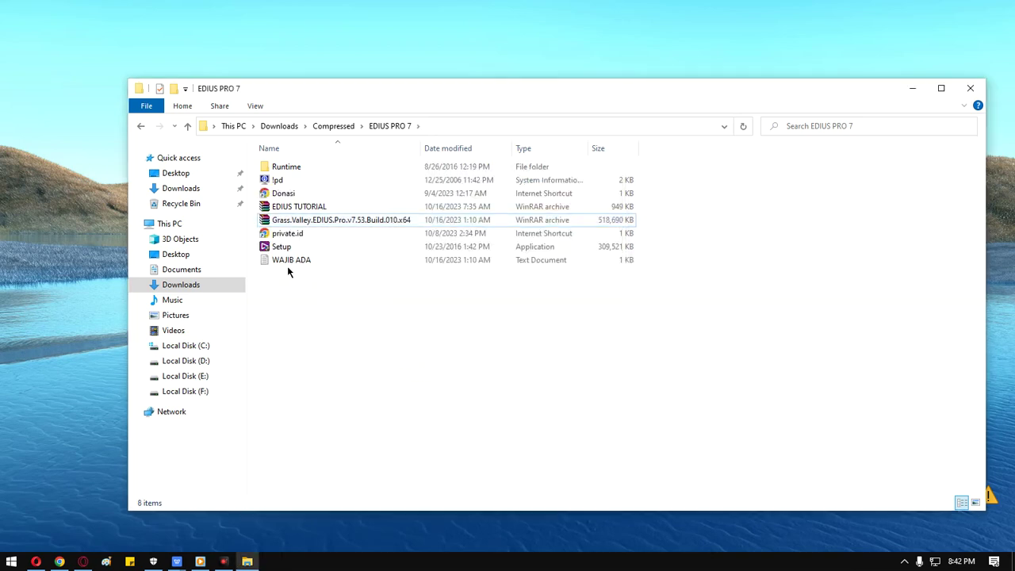
# Launch the EDIUS installer and start installing with the default folder and additional tasks.
pyautogui.click(361, 252)
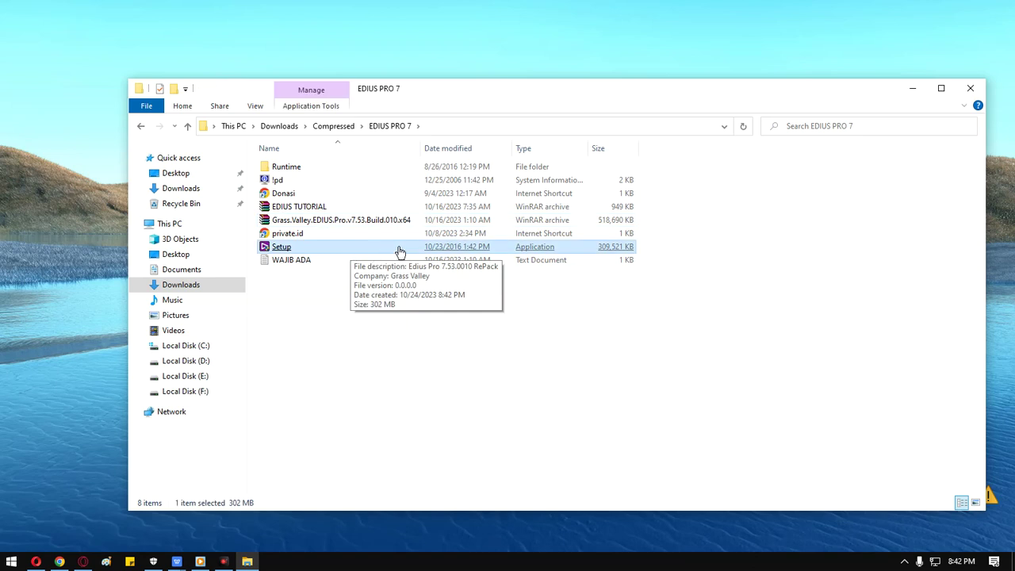
pyautogui.doubleClick(401, 252)
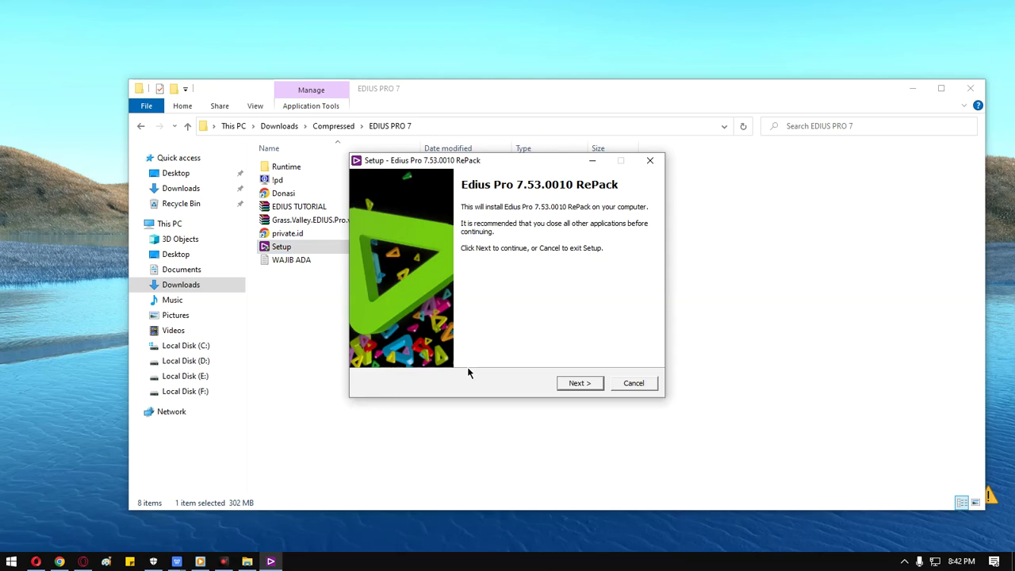
pyautogui.click(570, 386)
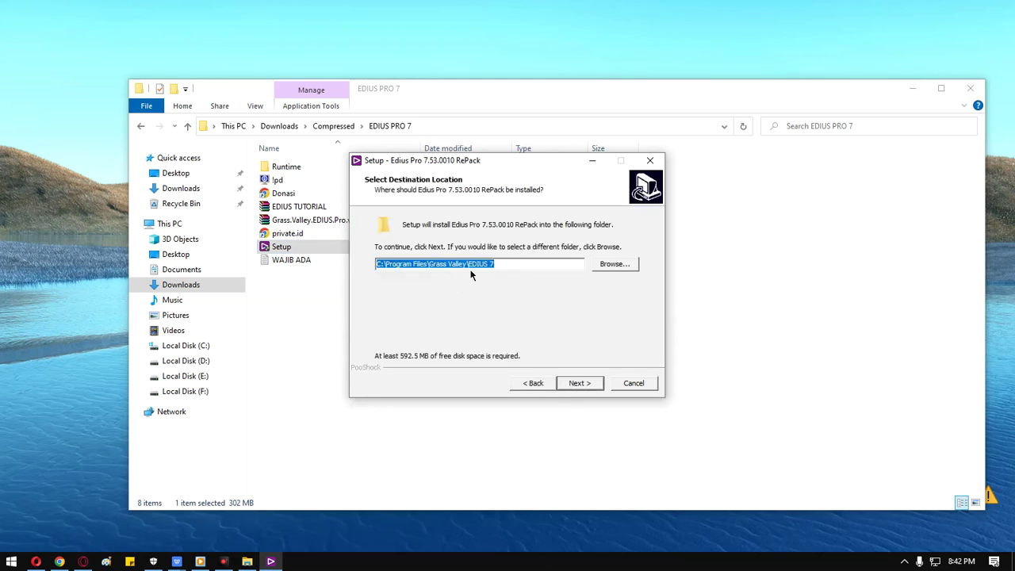
pyautogui.click(582, 383)
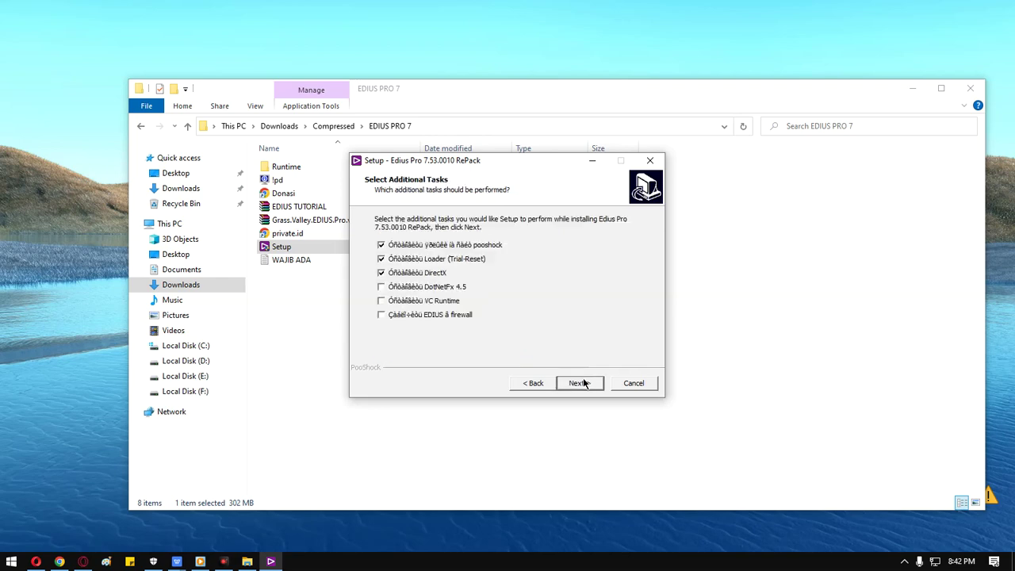
pyautogui.click(583, 383)
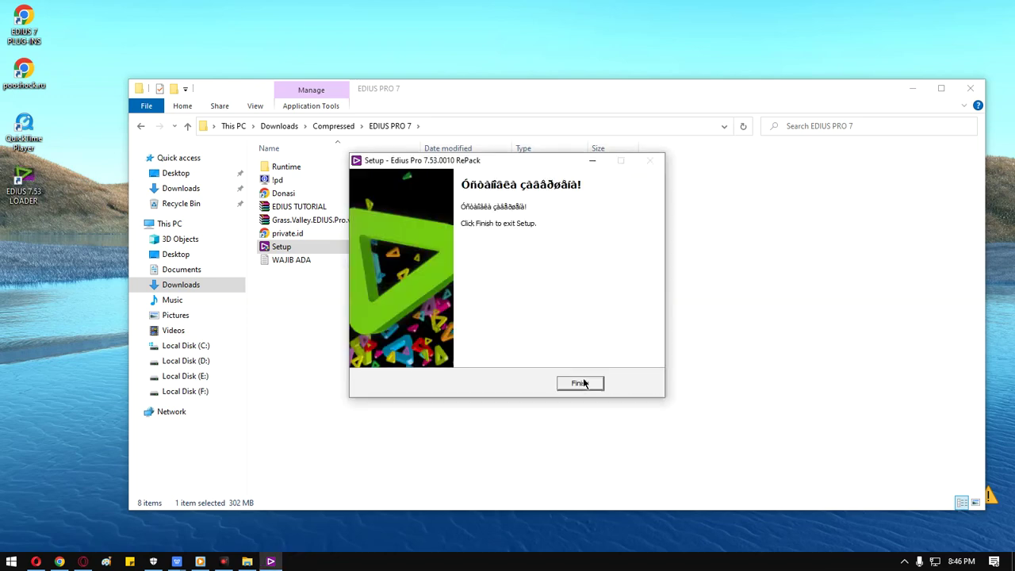
# Close the EDIUS Pro 7 setup wizard once installation completes.
pyautogui.click(581, 383)
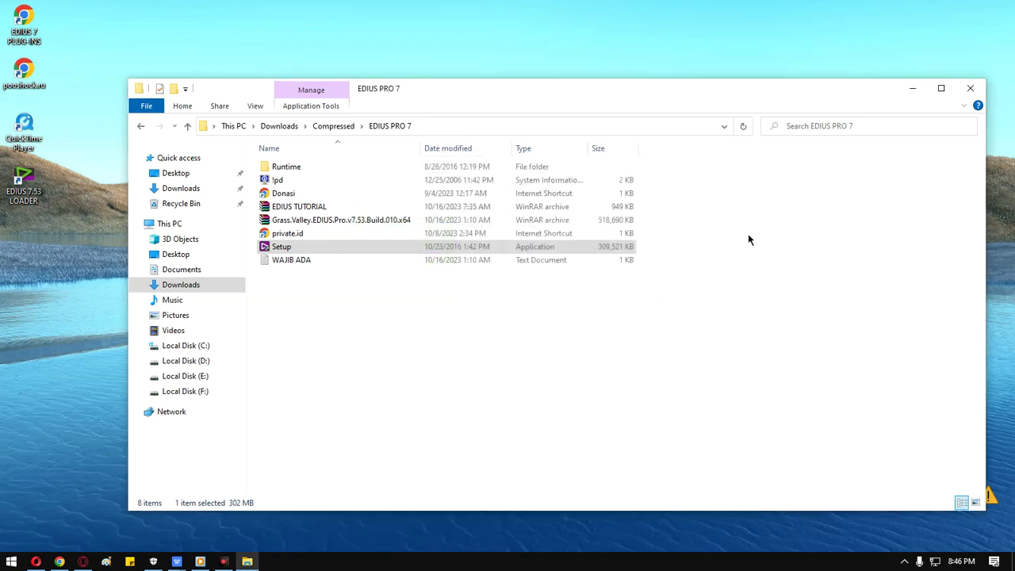
# Reveal and refresh the desktop, then launch EDIUS with the EDIUS 7.53 LOADER shortcut.
pyautogui.click(913, 88)
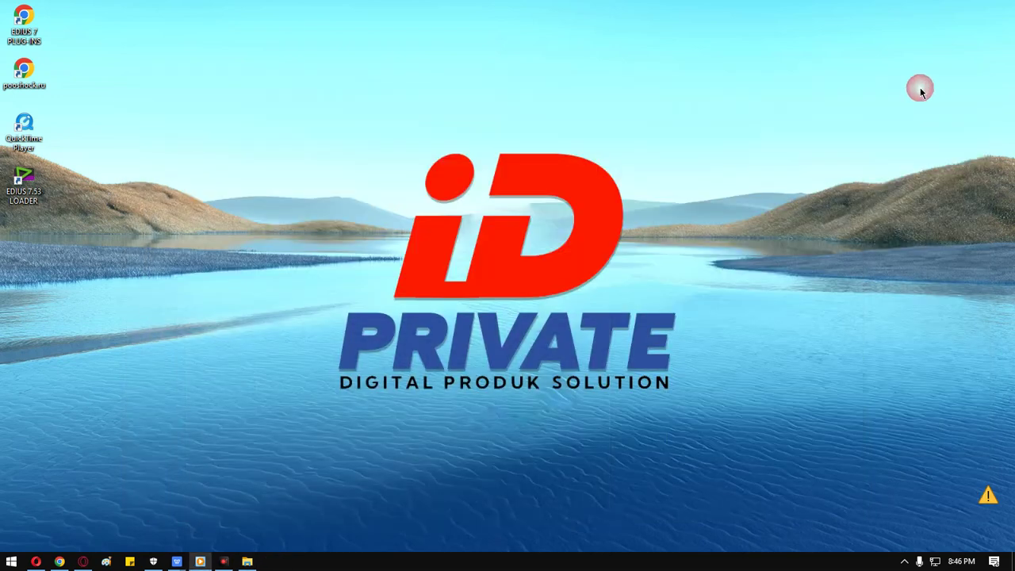
pyautogui.rightClick(325, 116)
pyautogui.click(341, 150)
pyautogui.doubleClick(34, 193)
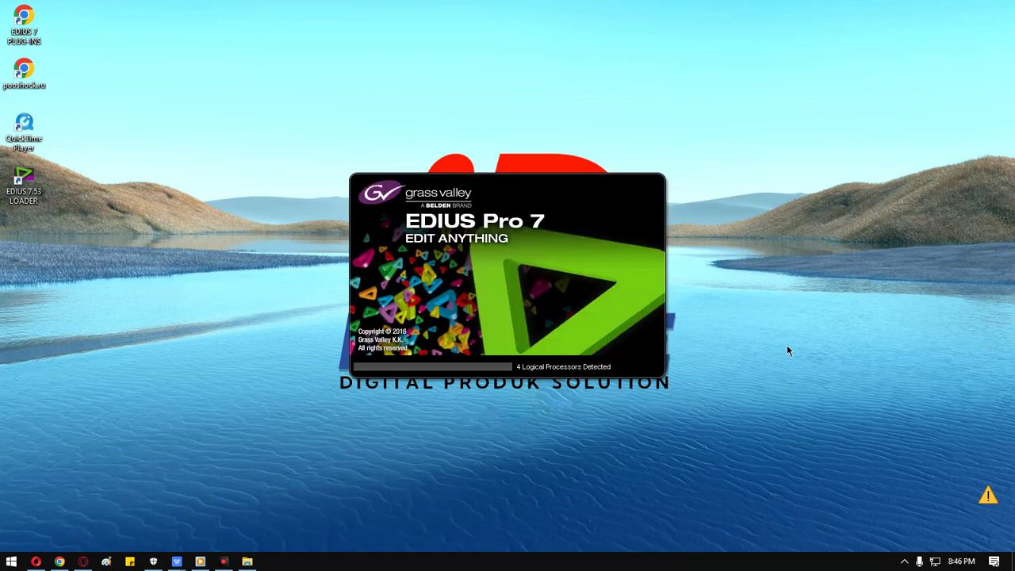
# Refresh the desktop twice while EDIUS starts up.
pyautogui.rightClick(909, 140)
pyautogui.click(917, 172)
pyautogui.rightClick(846, 170)
pyautogui.click(862, 208)
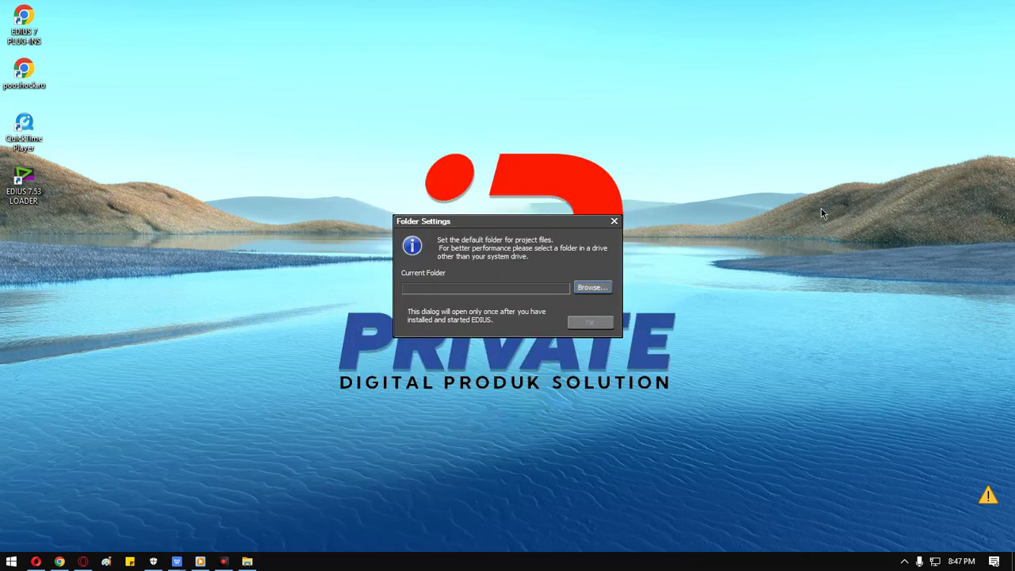
# Set the default project folder to C:\Program Files (x86)\Grass Valley.
pyautogui.click(589, 286)
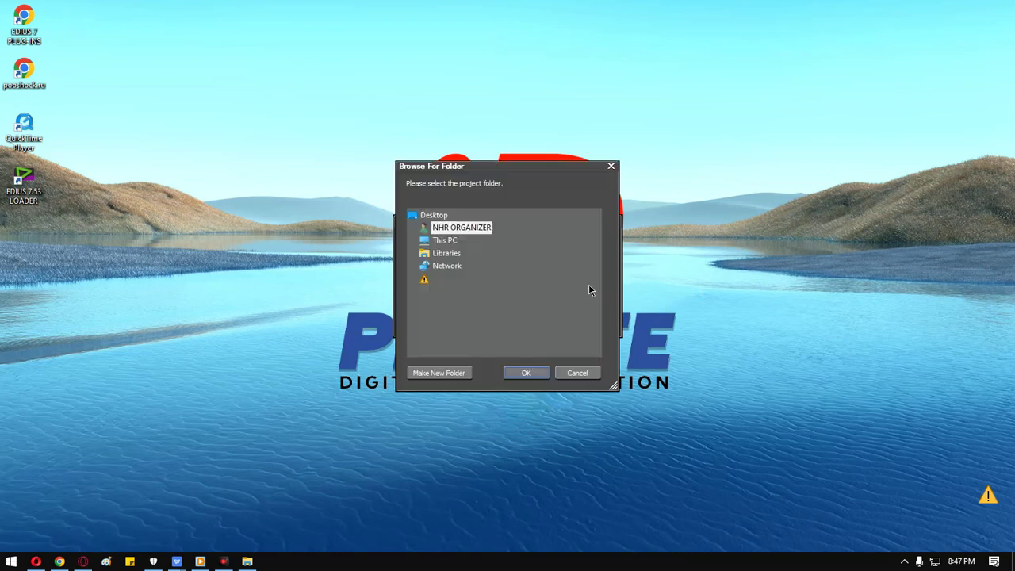
pyautogui.click(409, 243)
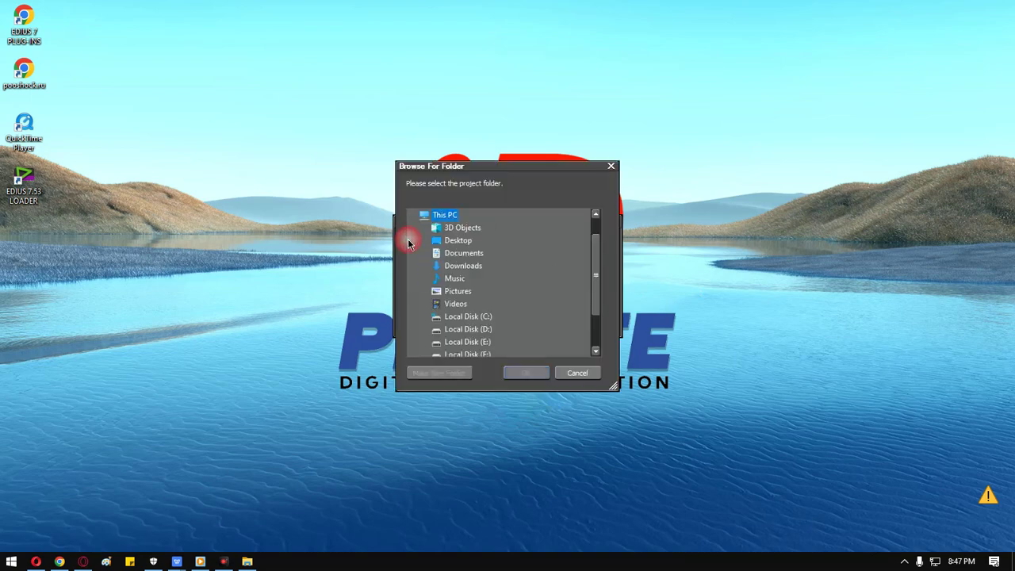
pyautogui.scroll(-1, 425, 270)
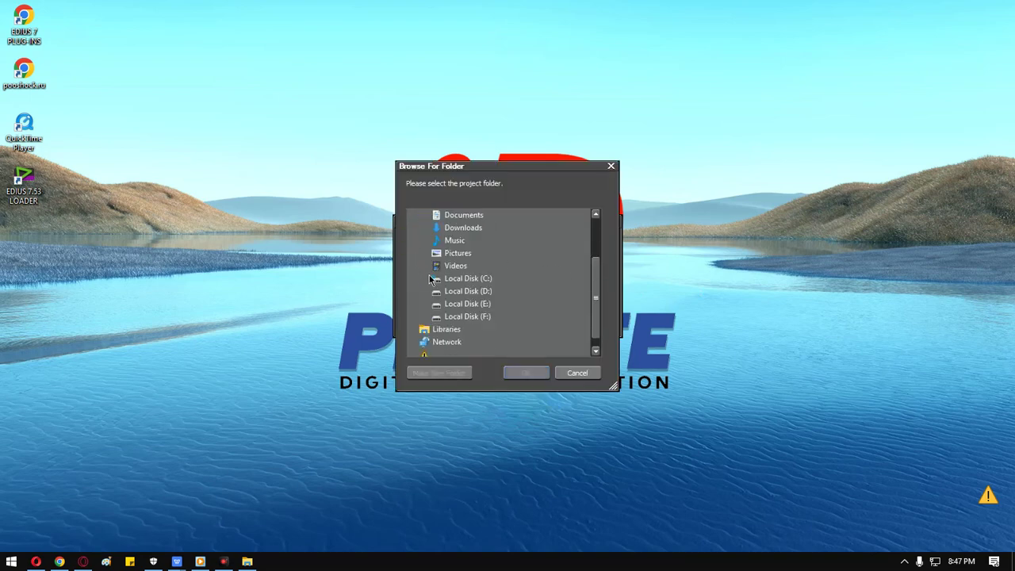
pyautogui.click(429, 277)
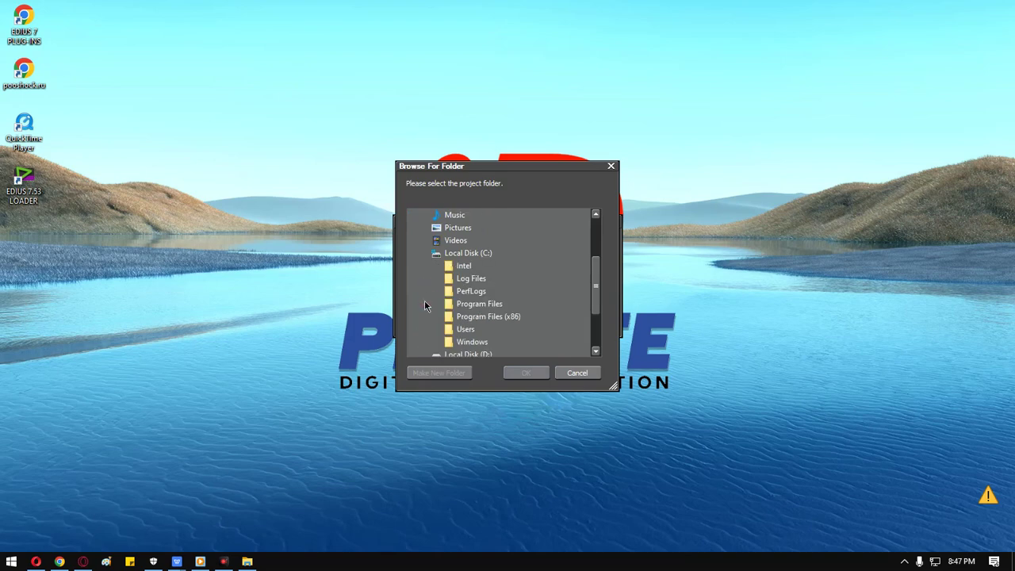
pyautogui.click(419, 314)
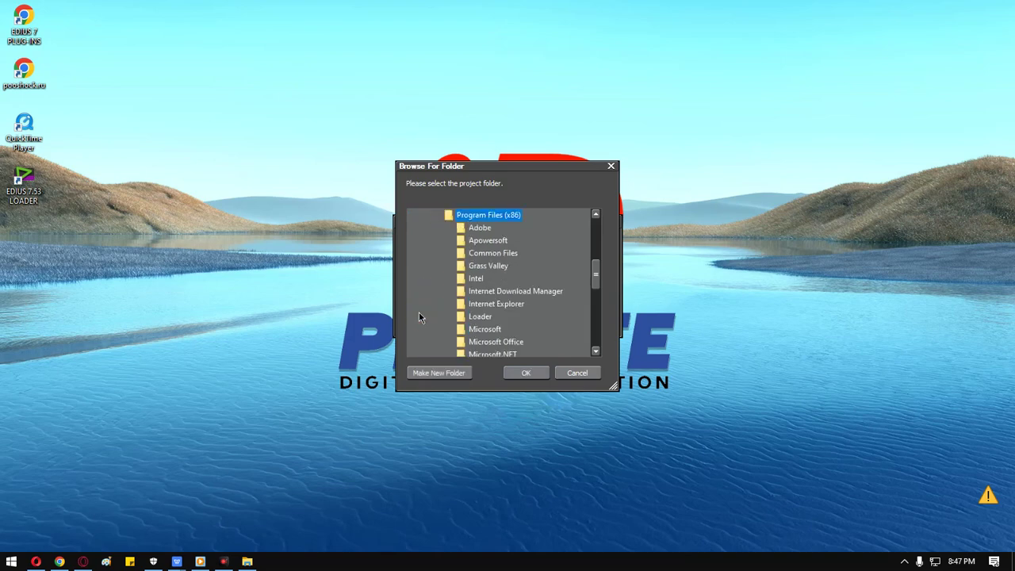
pyautogui.click(462, 272)
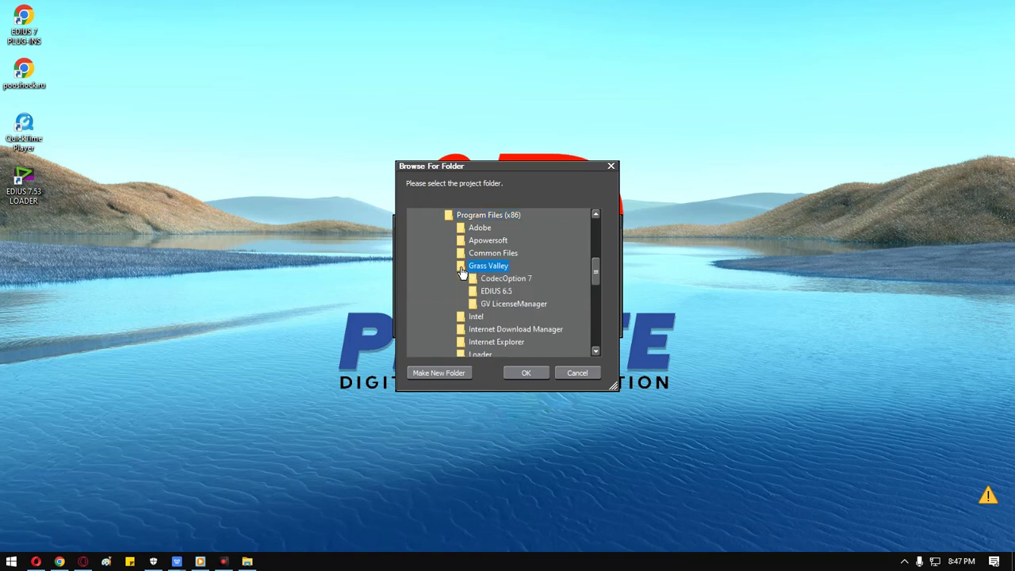
pyautogui.click(523, 374)
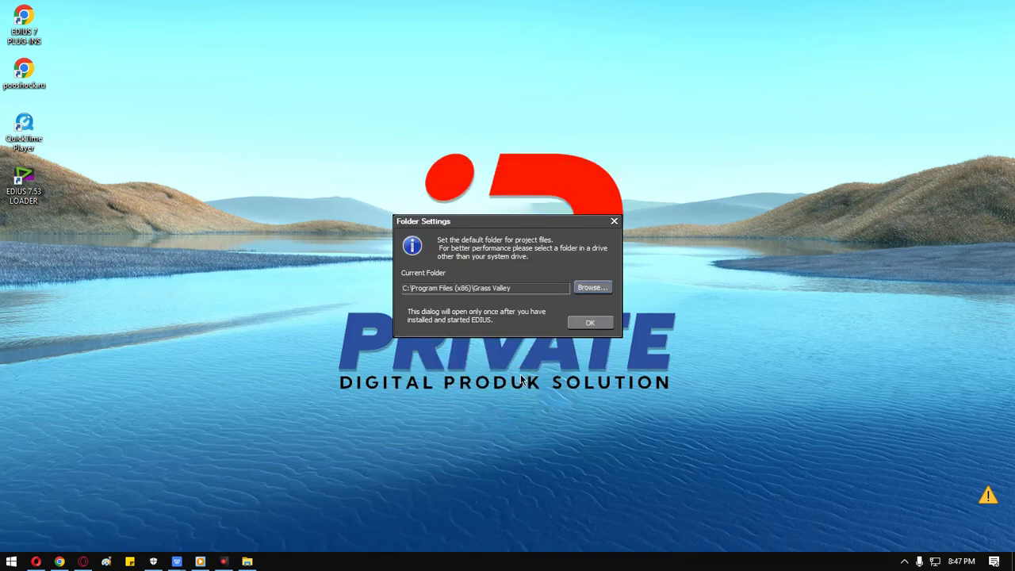
pyautogui.click(583, 324)
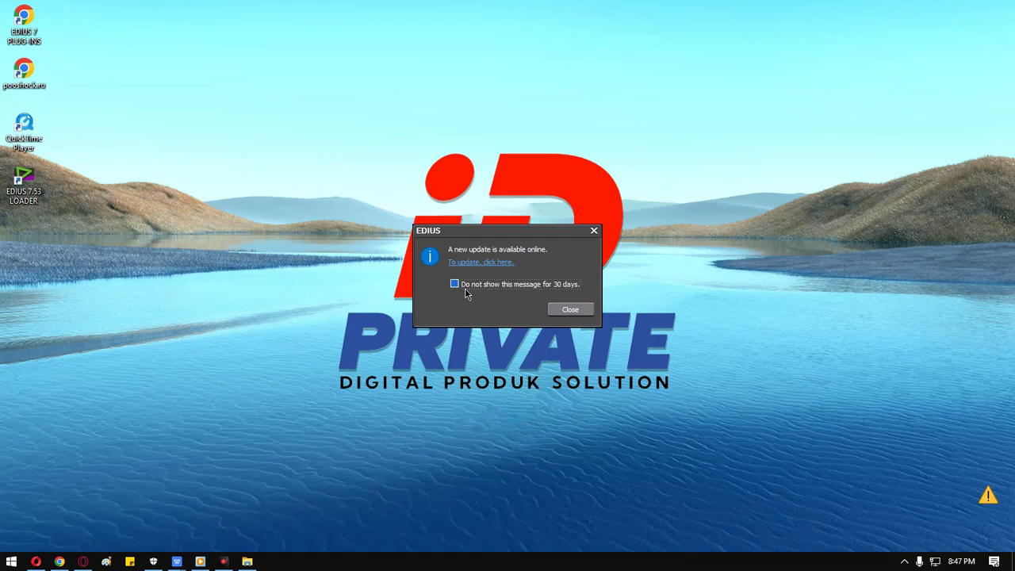
# Hide the update notice for 30 days and create HD 25p 8bit project presets.
pyautogui.click(453, 284)
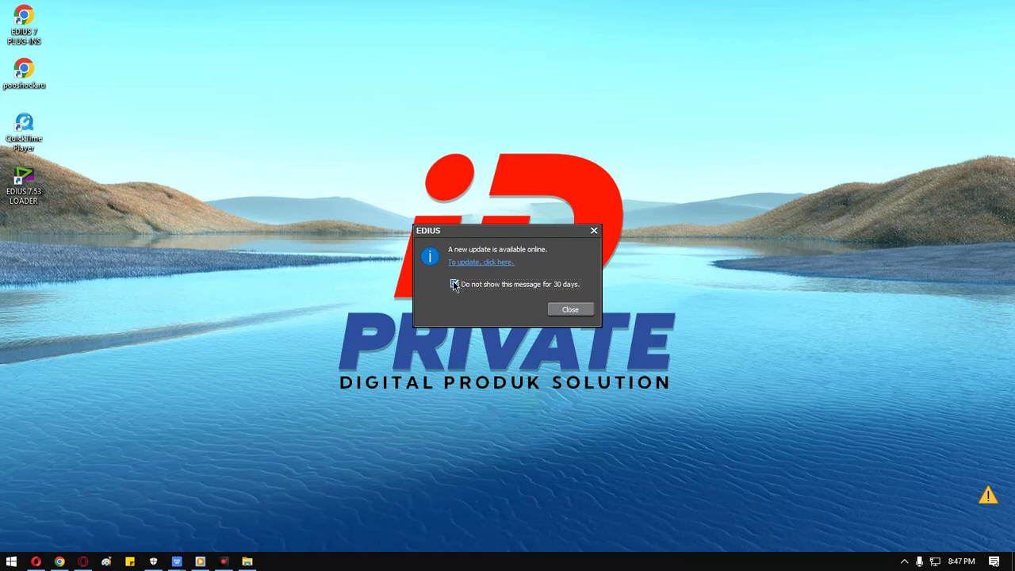
pyautogui.click(568, 309)
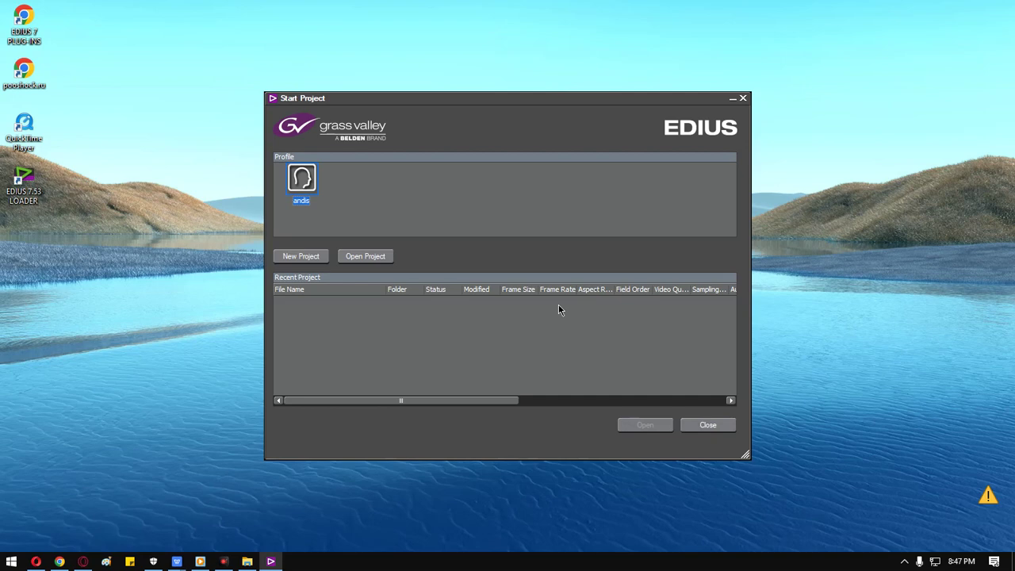
pyautogui.click(303, 255)
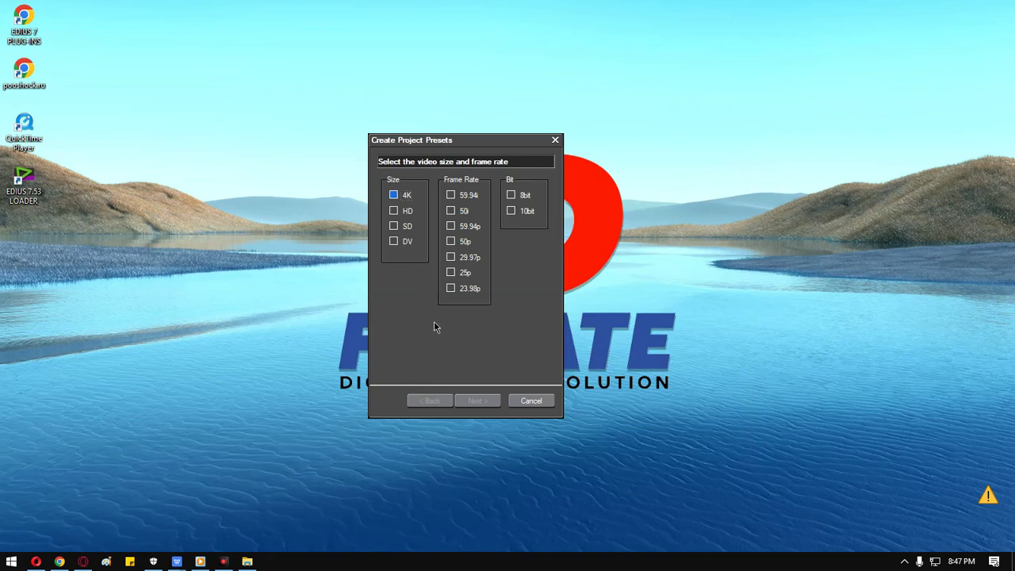
pyautogui.click(394, 211)
pyautogui.click(451, 272)
pyautogui.click(511, 195)
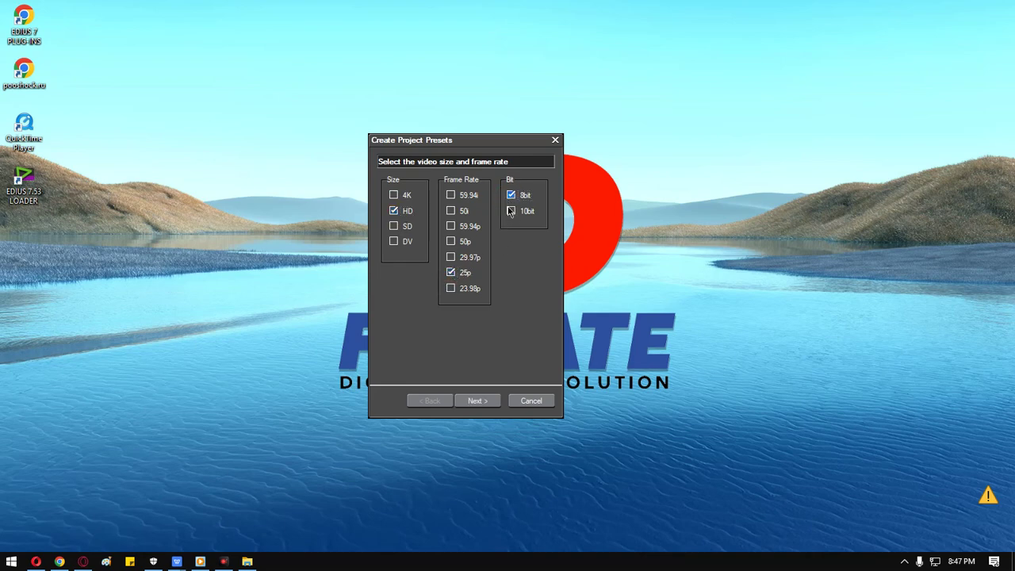
pyautogui.click(480, 401)
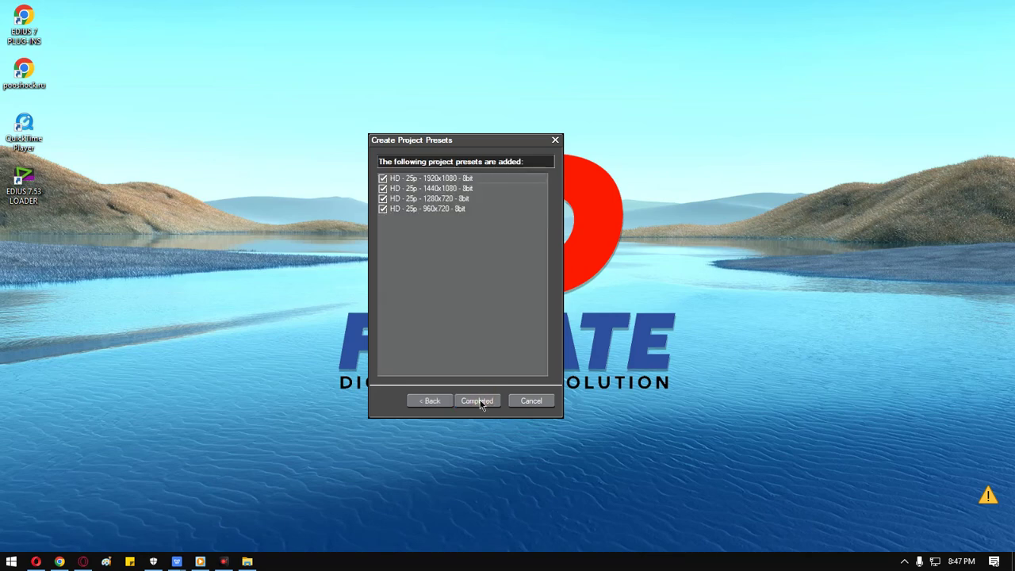
pyautogui.click(479, 401)
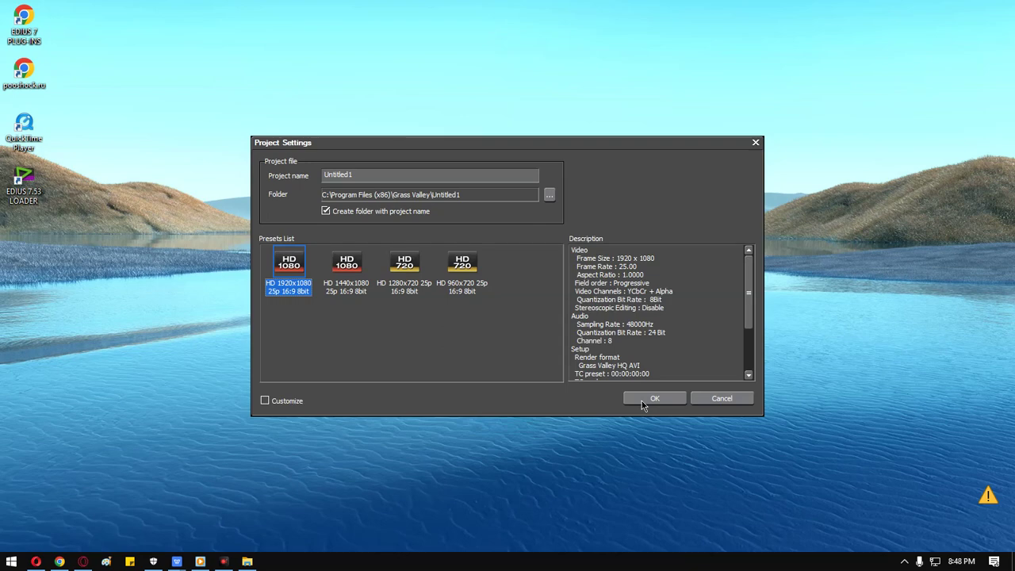
# Name the project TES and dismiss the folder access errors from creation attempts.
pyautogui.click(406, 176)
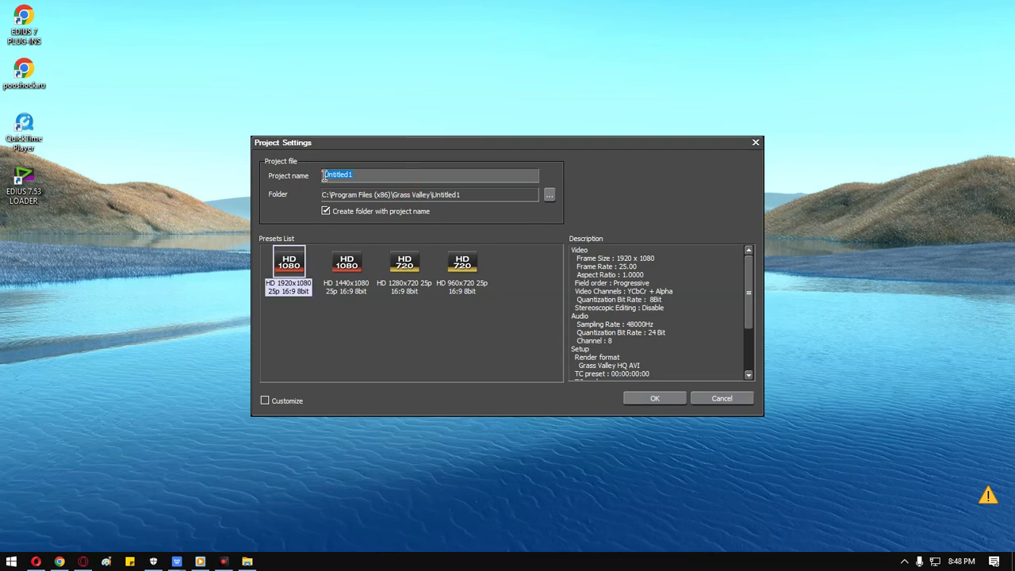
pyautogui.write('TES')
pyautogui.click(661, 401)
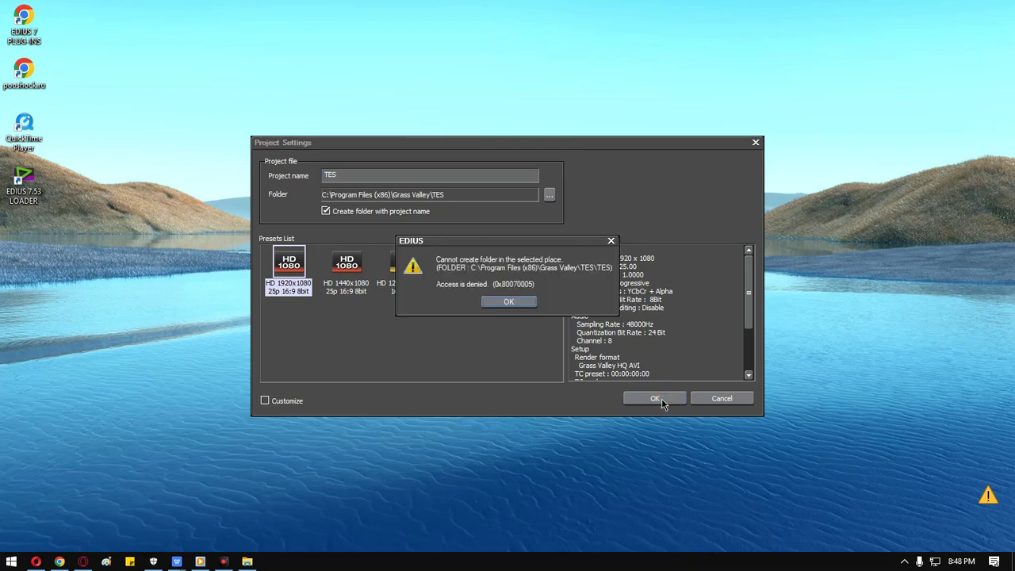
pyautogui.click(513, 306)
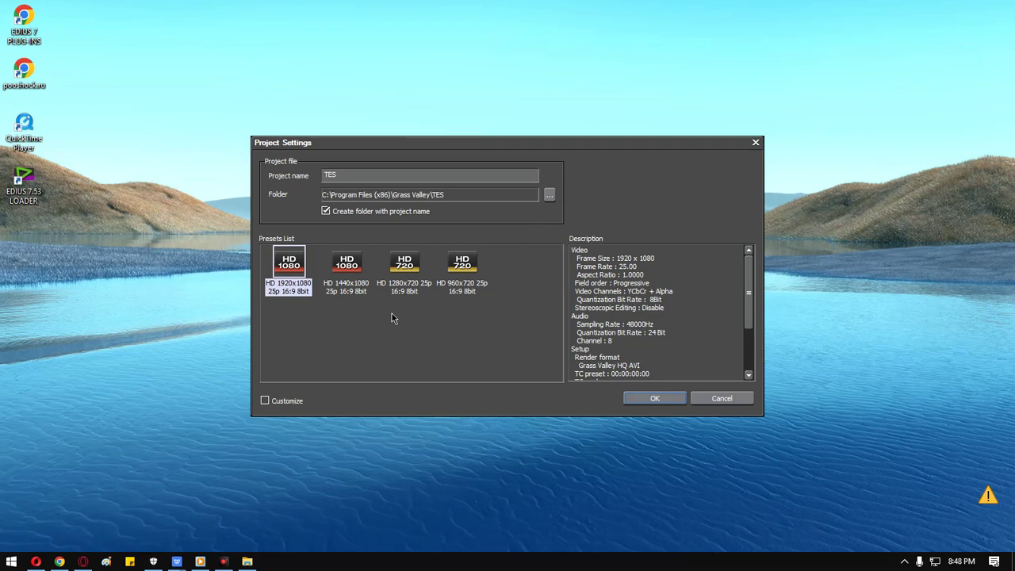
pyautogui.click(339, 263)
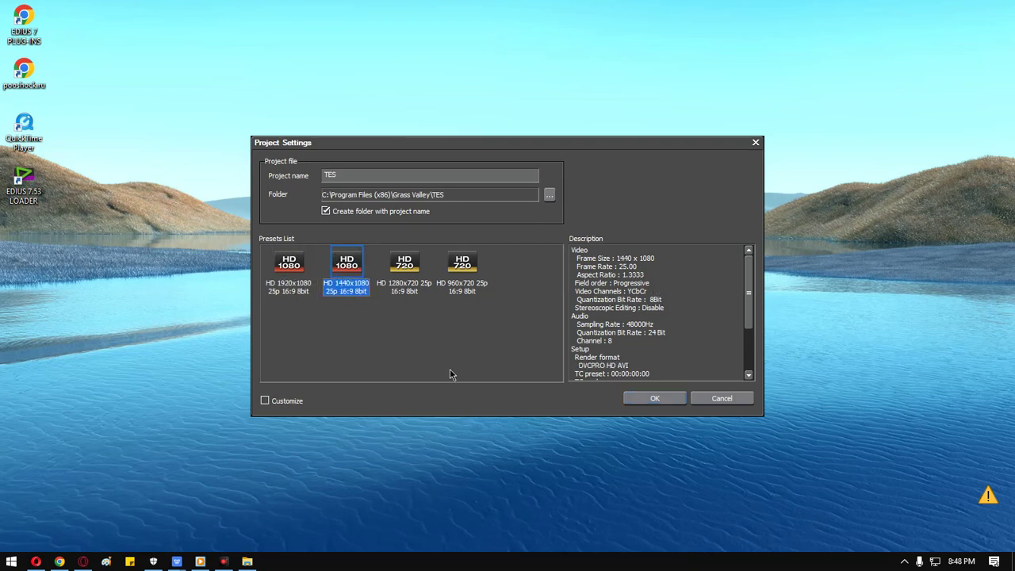
pyautogui.click(630, 399)
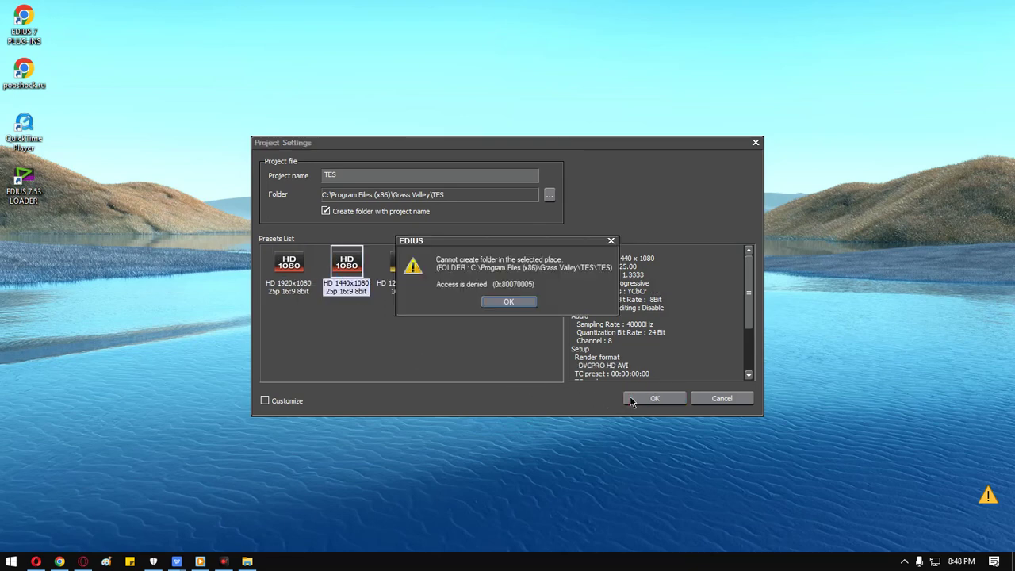
pyautogui.click(512, 305)
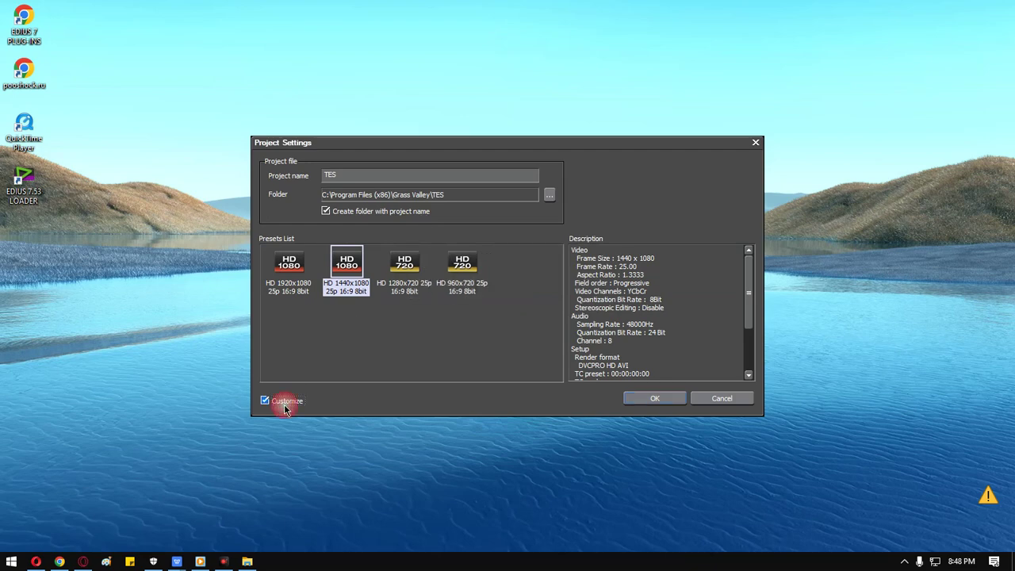
# Choose the HD 1280x720 25p preset, store it on the Desktop, and create it.
pyautogui.click(419, 282)
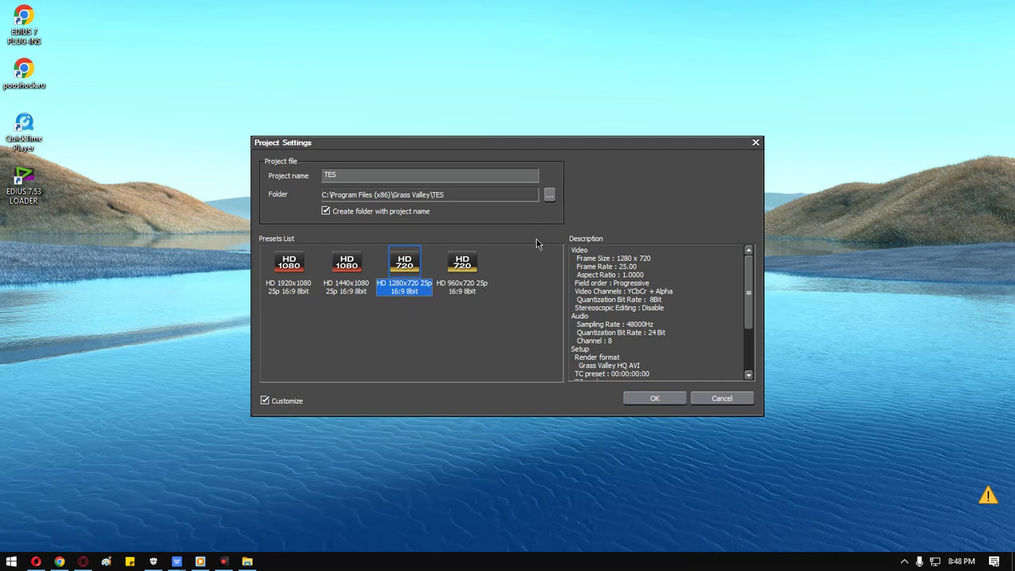
pyautogui.click(550, 196)
pyautogui.click(428, 215)
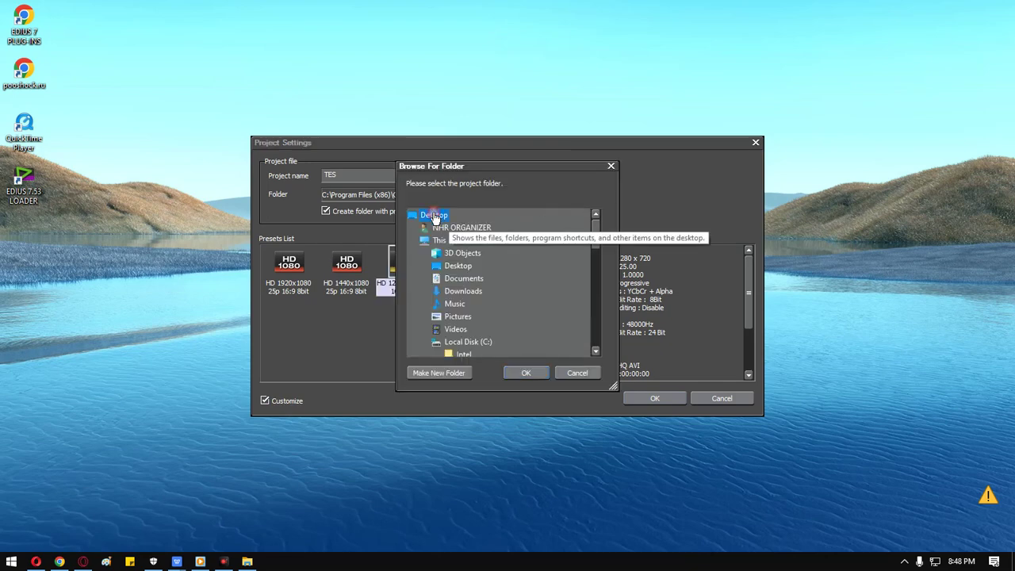
pyautogui.click(526, 372)
pyautogui.click(635, 397)
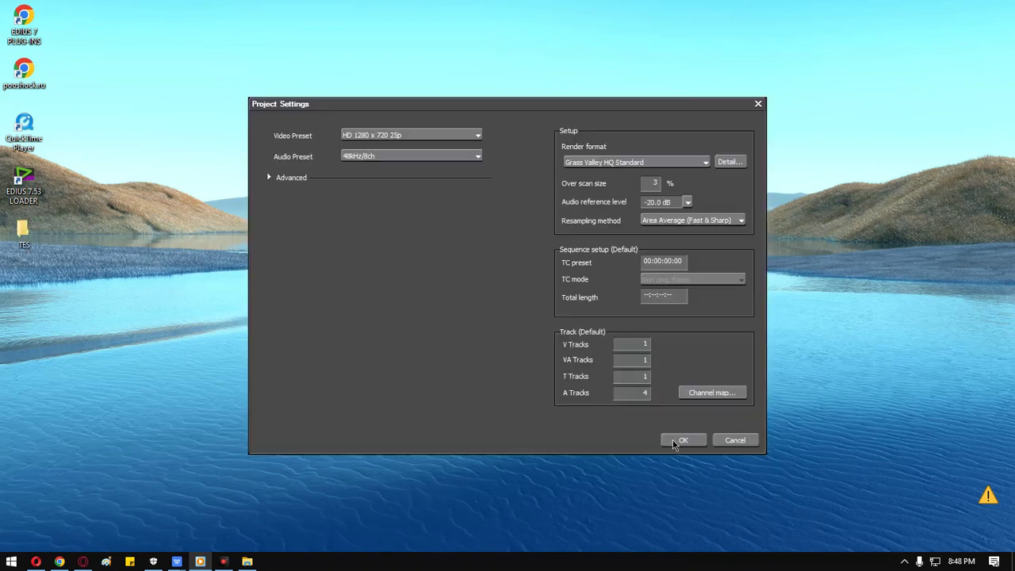
pyautogui.click(674, 442)
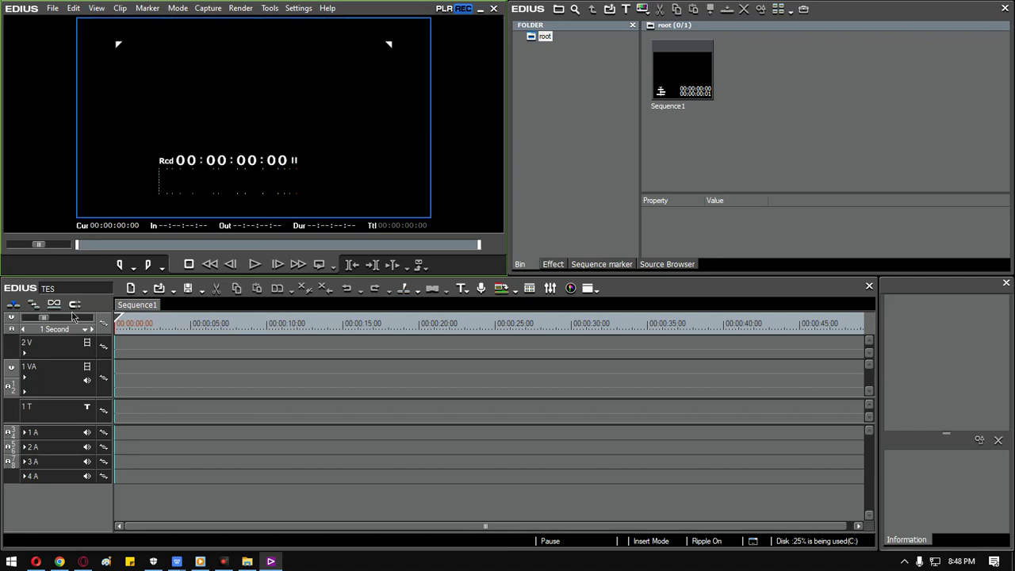
# Close the bin panel and quit EDIUS back to the desktop.
pyautogui.click(1006, 8)
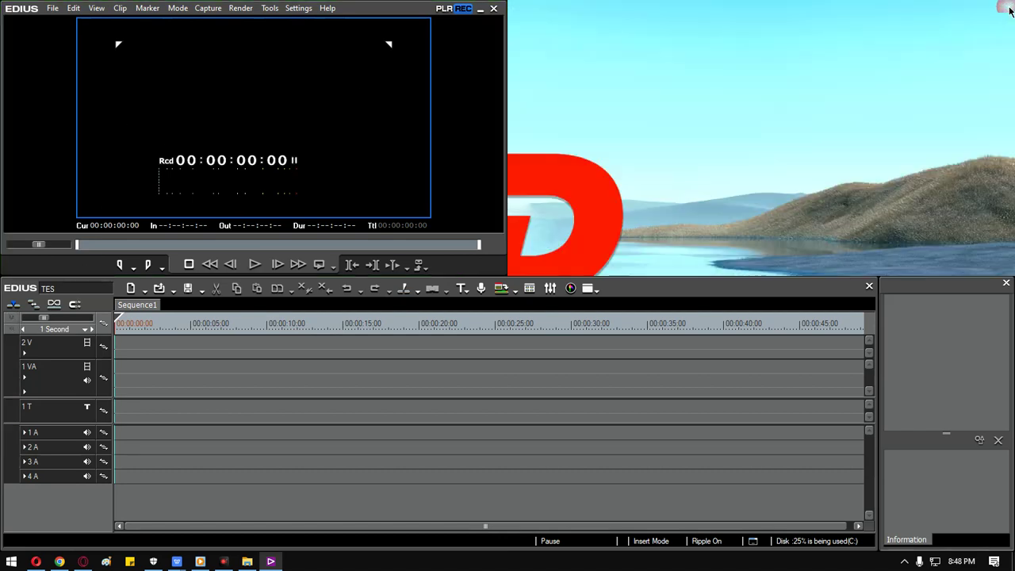
pyautogui.click(494, 10)
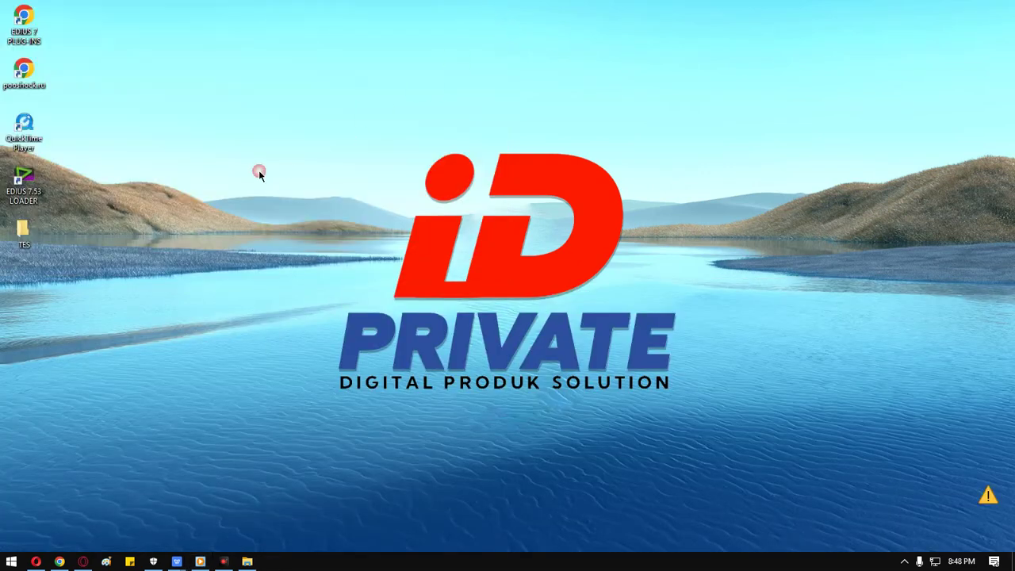
# Check the TES desktop folder is empty, then relaunch EDIUS via the 7.53 LOADER.
pyautogui.doubleClick(22, 232)
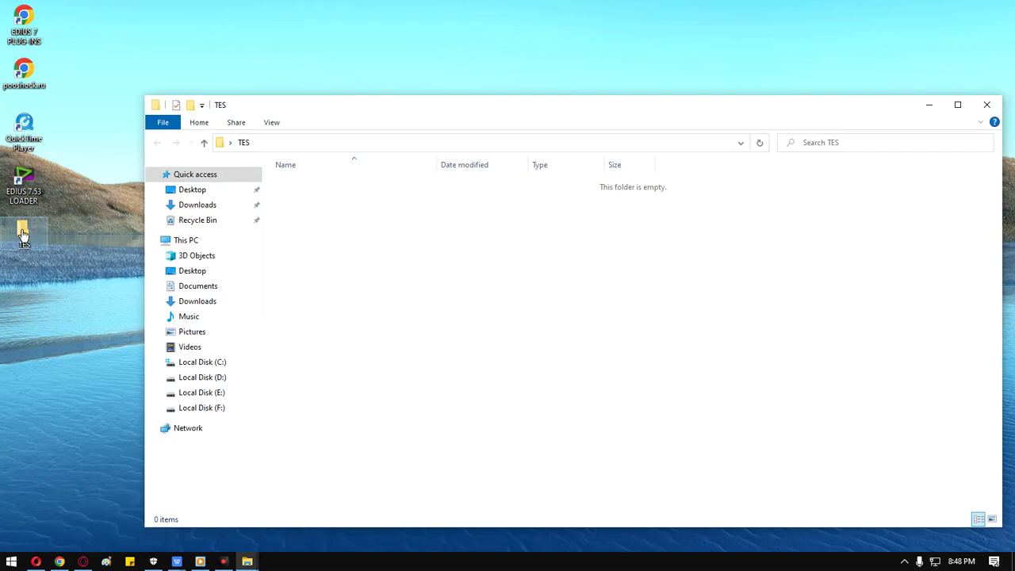
pyautogui.click(989, 106)
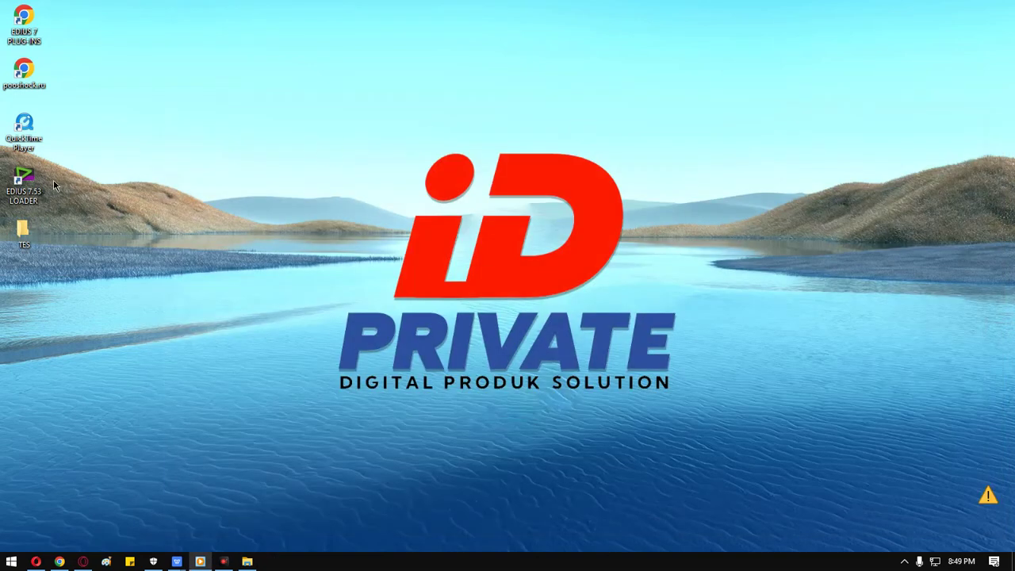
pyautogui.doubleClick(24, 182)
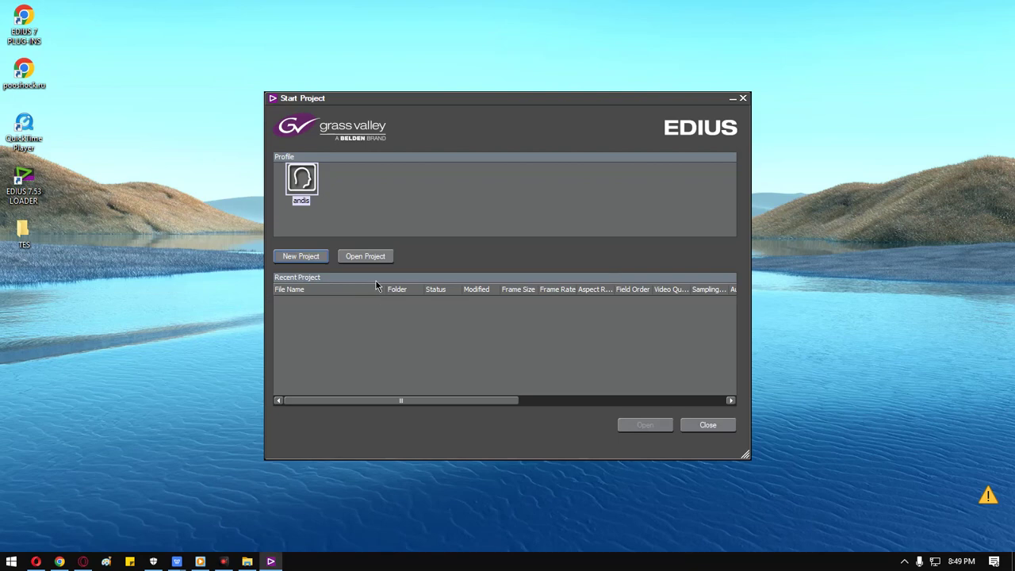
# Create a new HD 1440x1080 25p project named 'TES 2' with its folder on the Desktop.
pyautogui.click(325, 261)
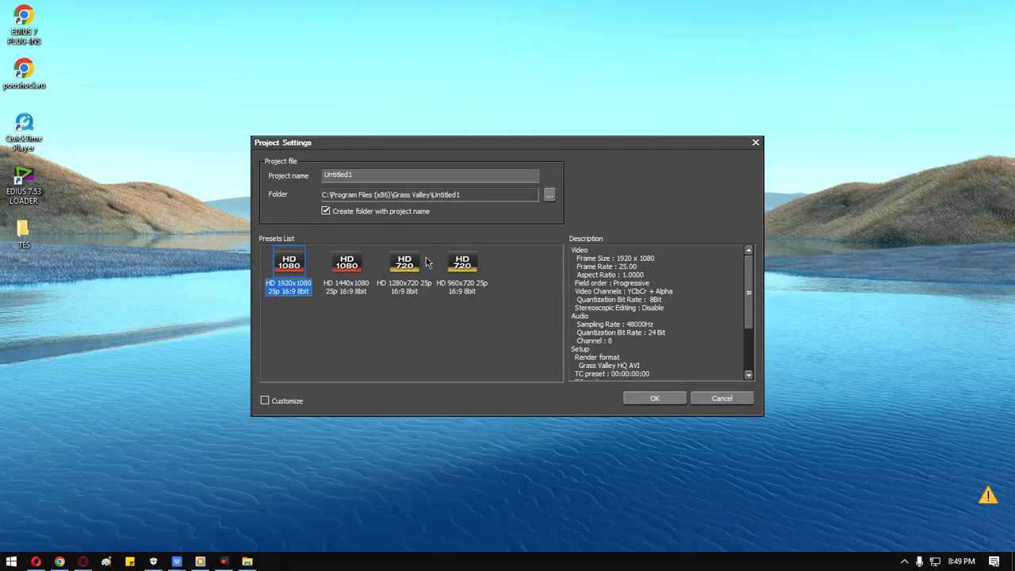
pyautogui.click(339, 270)
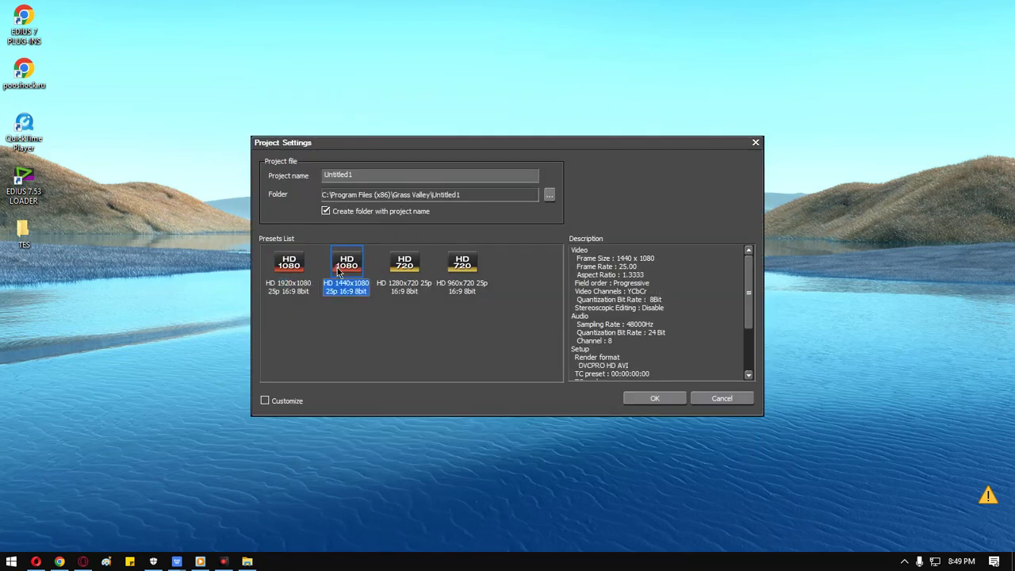
pyautogui.click(548, 193)
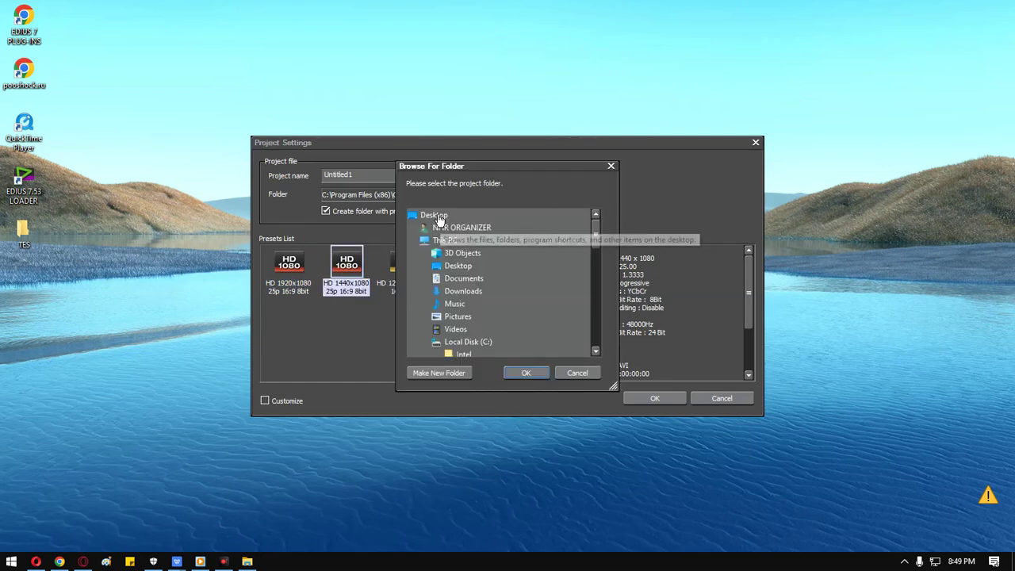
pyautogui.click(526, 373)
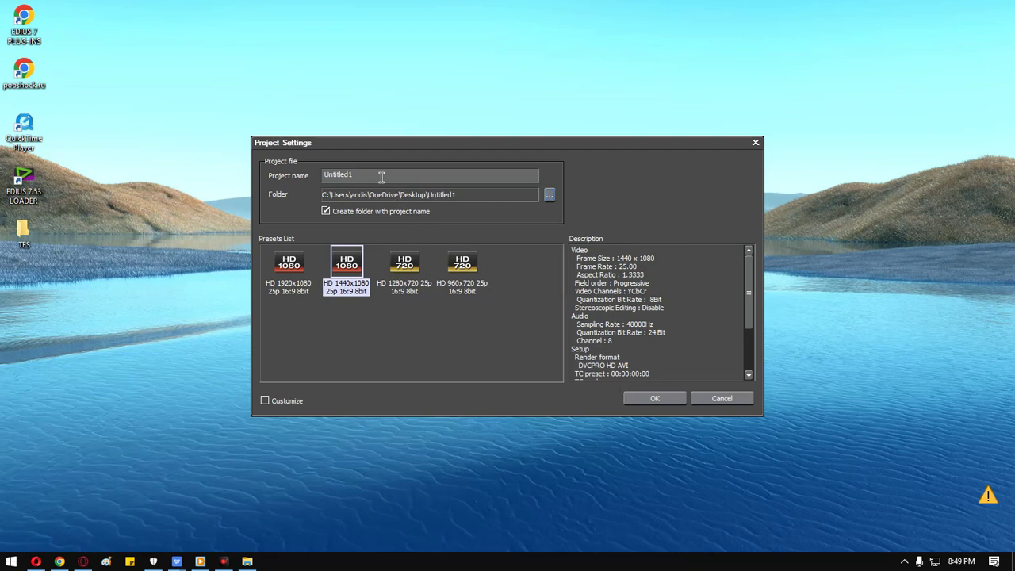
pyautogui.write('TES 2')
pyautogui.click(671, 400)
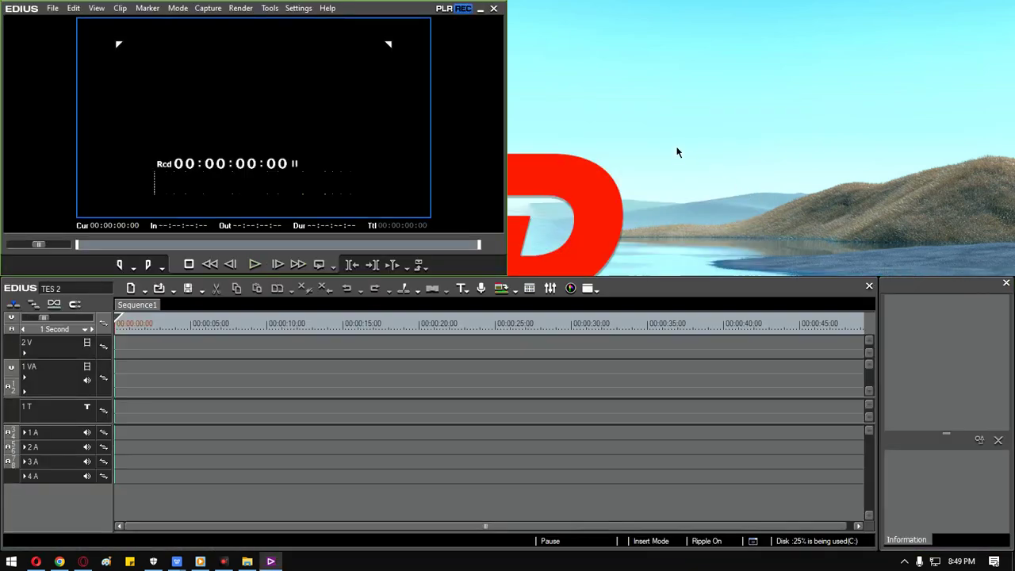
# Close the EDIUS timeline window and refresh the desktop twice so the TES 2 folder shows beside TES.
pyautogui.click(493, 8)
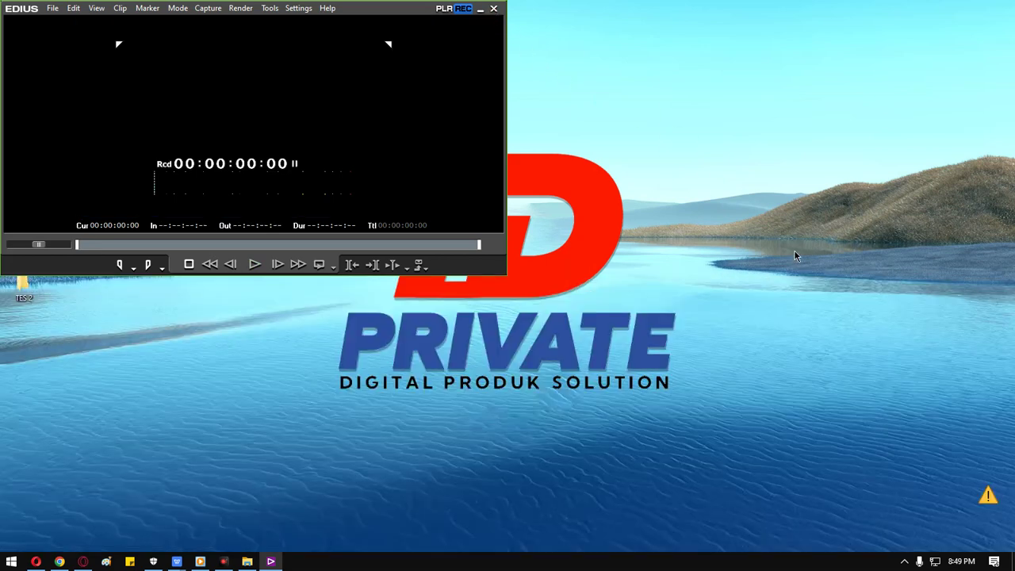
pyautogui.rightClick(347, 170)
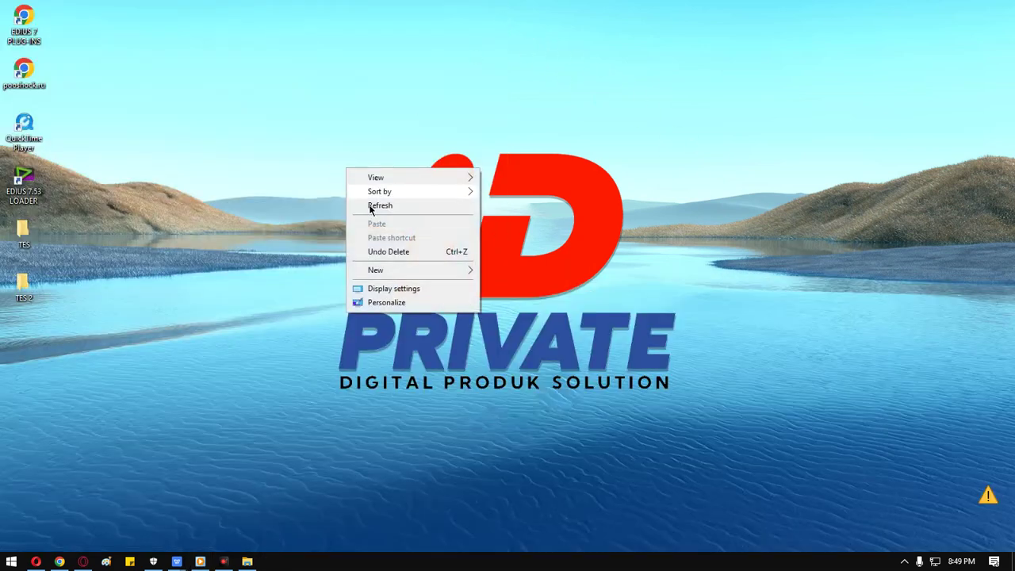
pyautogui.click(377, 211)
pyautogui.rightClick(687, 239)
pyautogui.click(713, 277)
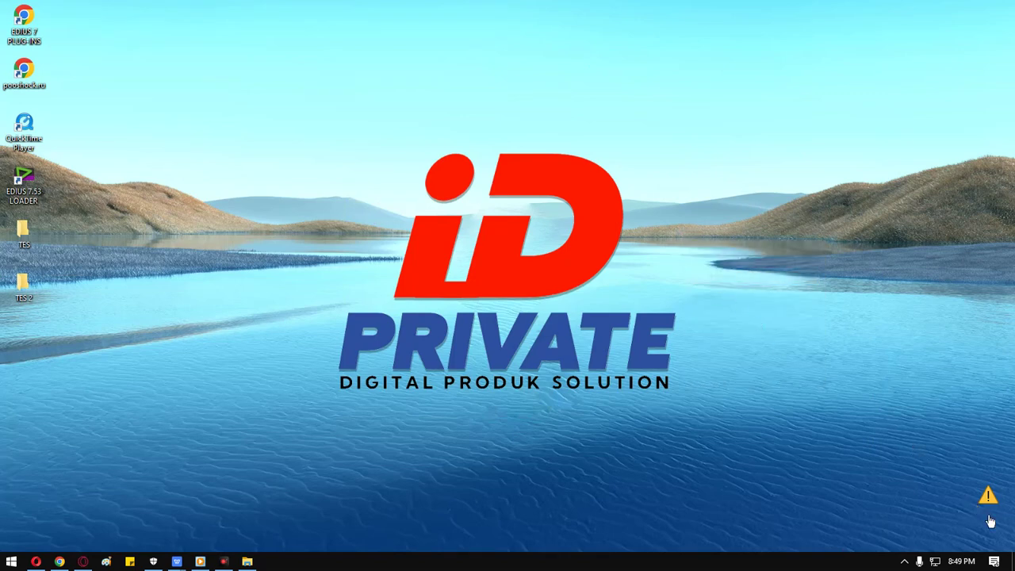